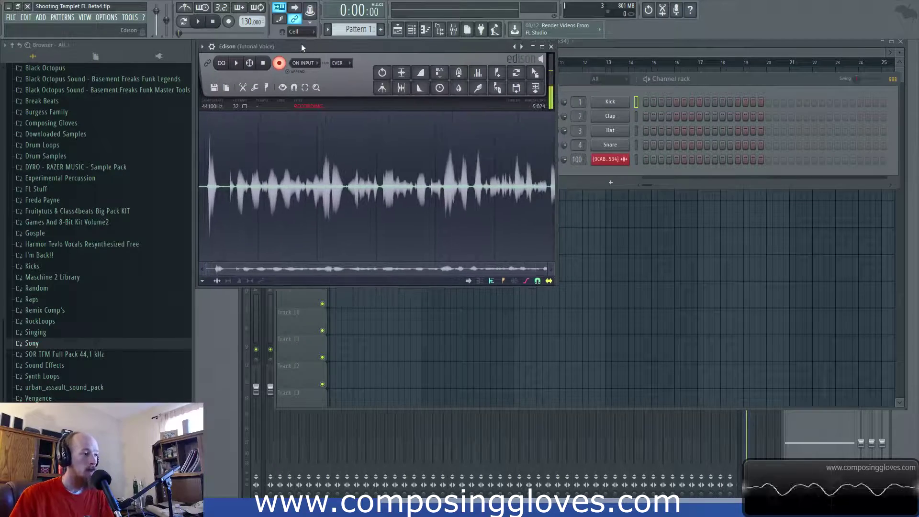
Step: Play back the FL Keys melody in the piano roll and stop playback
mouse_move(234, 509)
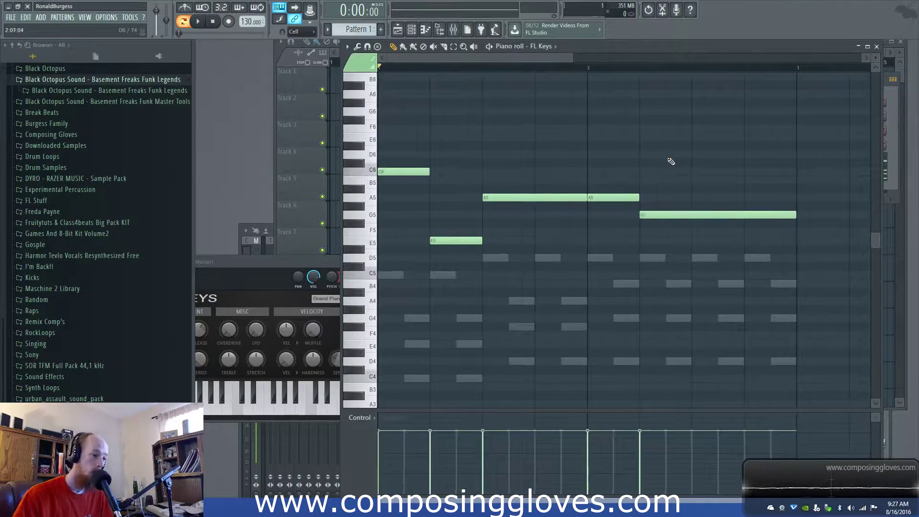
scroll(655, 160, "down", 2)
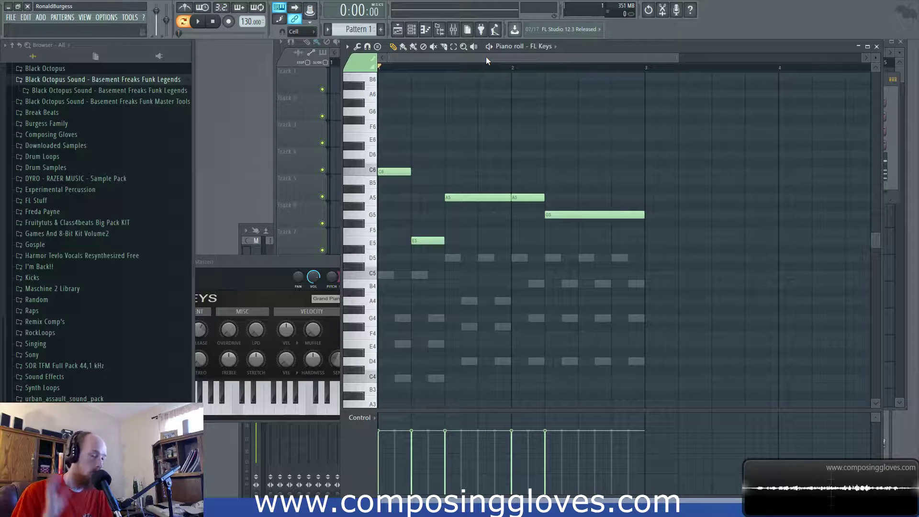
left_click_drag(487, 58, 470, 83)
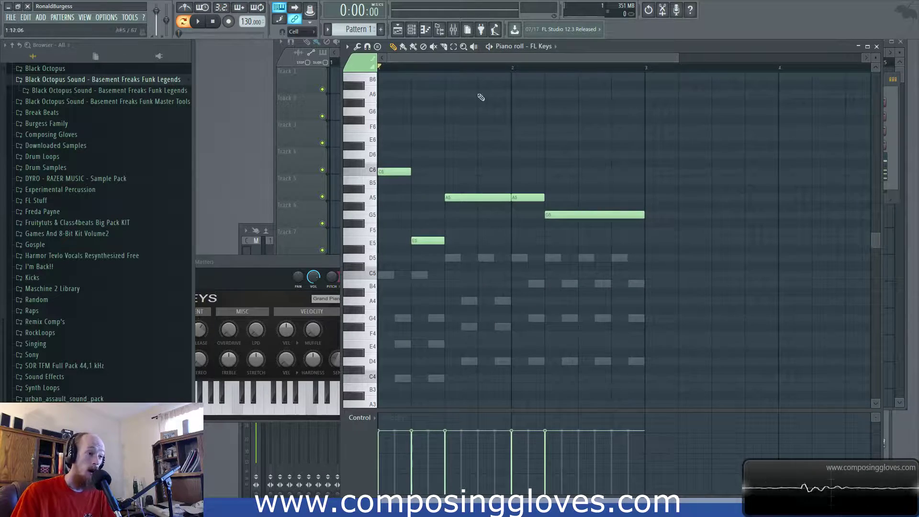
scroll(438, 225, "up", 2)
scroll(581, 220, "down", 3)
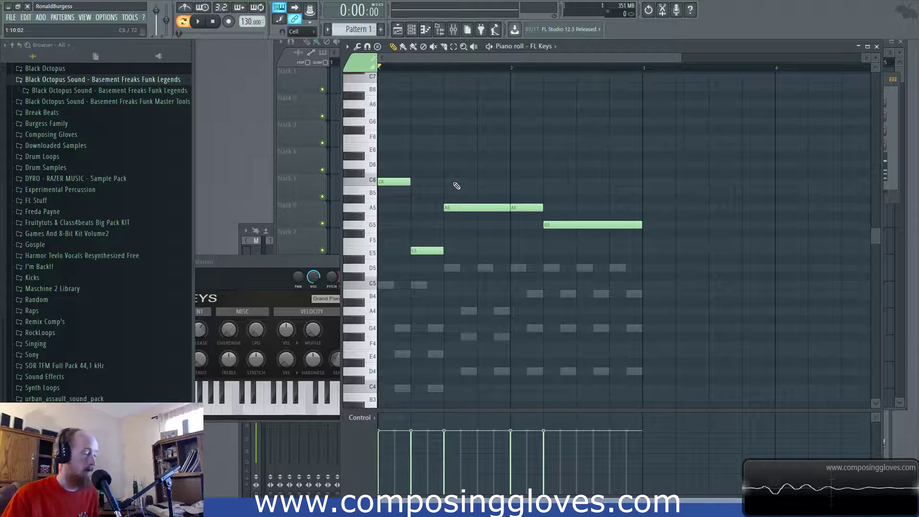
key("space")
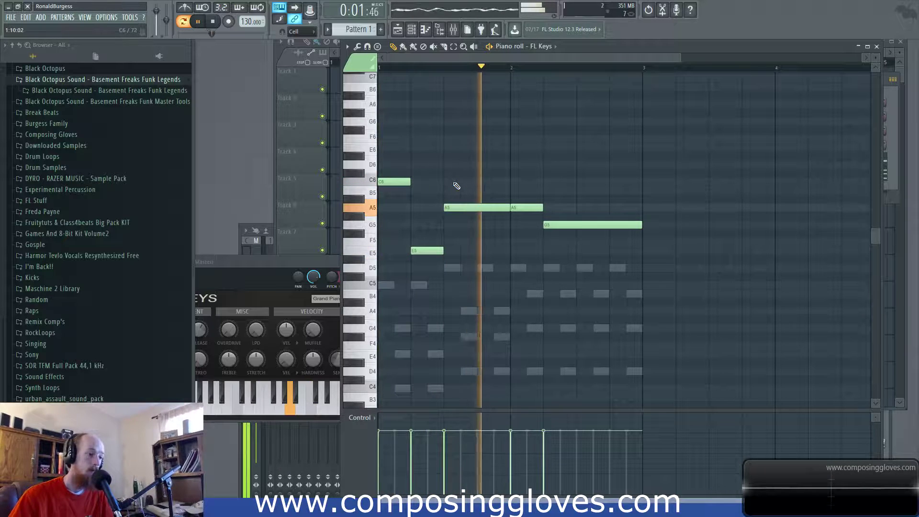
key("space")
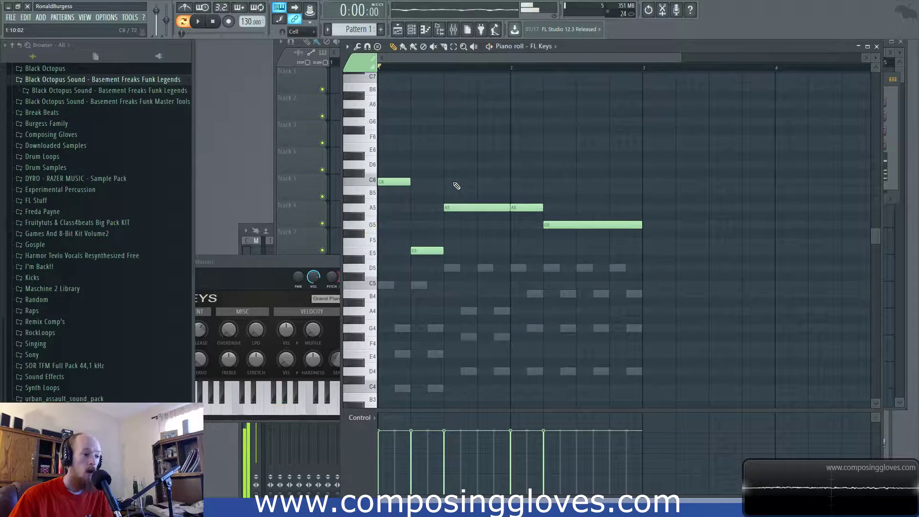
Step: Switch the piano roll to the FL Keys #2 chords and select the C, D and bar 2 G chord groups in turn
scroll(477, 234, "up", 2)
double_click(446, 289)
scroll(446, 291, "down", 3)
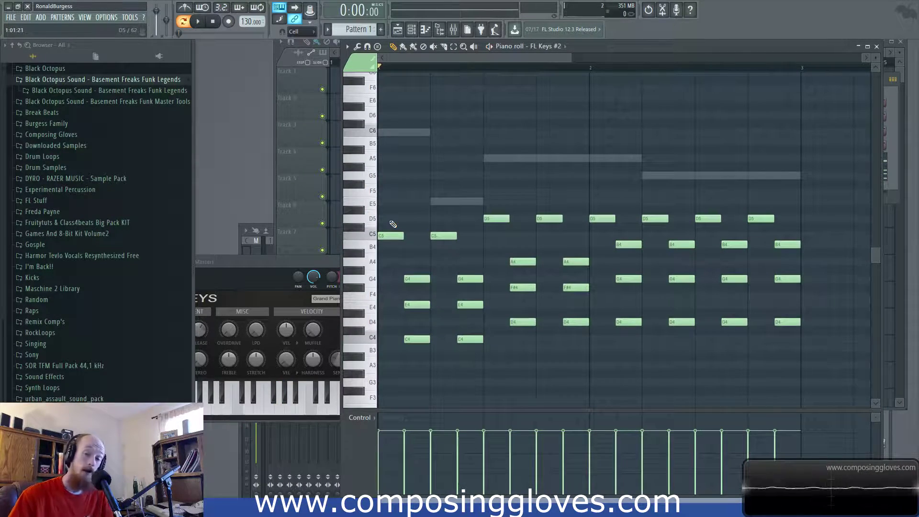
left_click_drag(383, 215, 474, 354)
left_click_drag(506, 199, 575, 357)
left_click_drag(590, 180, 800, 382)
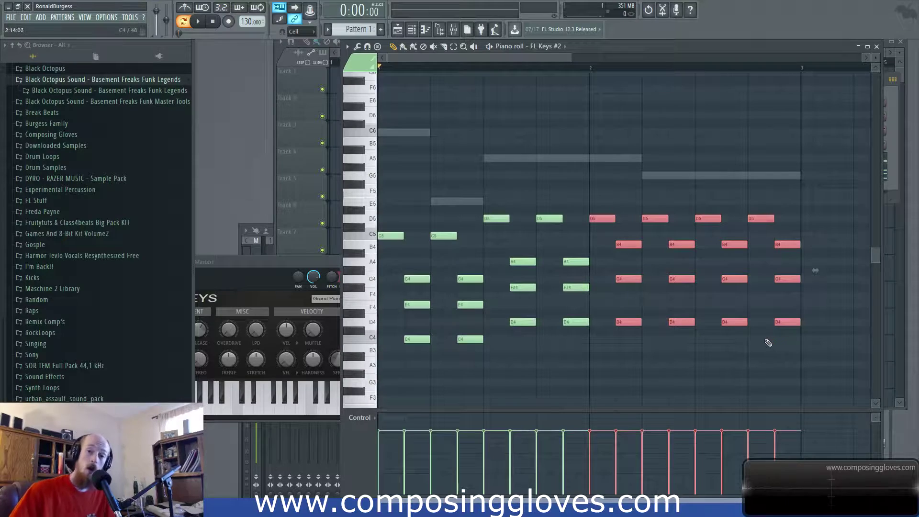
Step: Return to the FL Keys melody and select its C6 and E5 notes, followed by the first A5 note
right_click(446, 200)
right_click(446, 200)
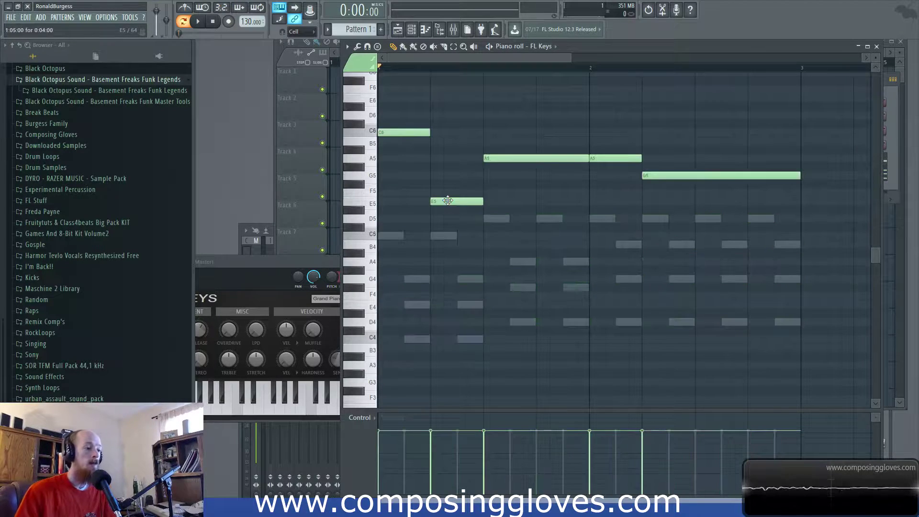
left_click_drag(397, 122, 462, 245)
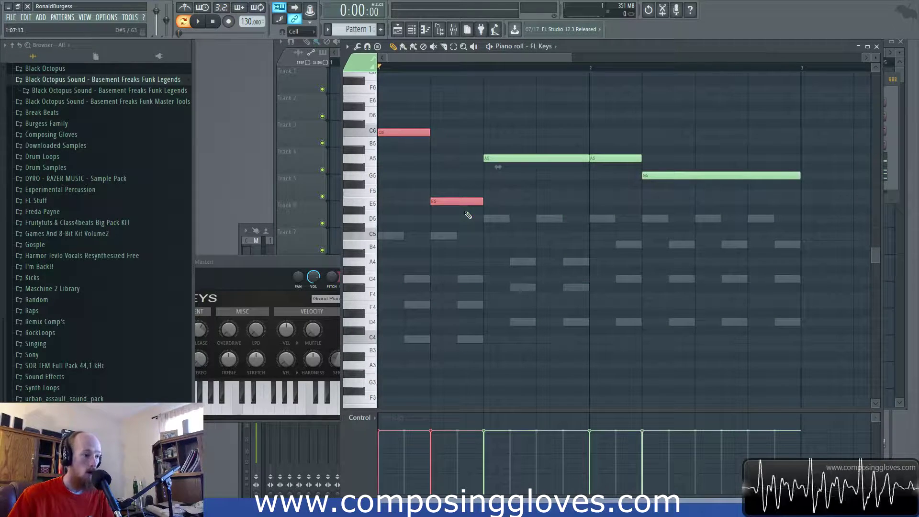
left_click_drag(567, 170, 557, 123)
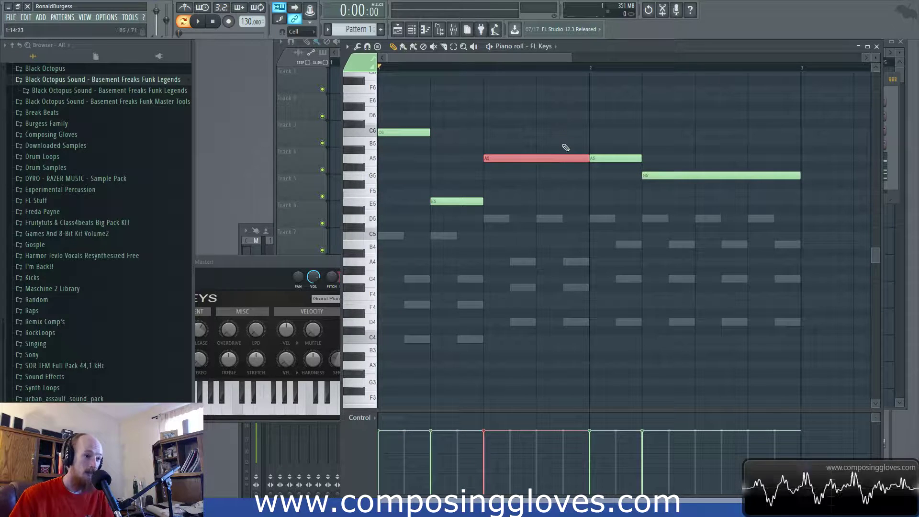
Step: Select the D chord notes in FL Keys #2 and the first A5 note above them in the FL Keys melody
double_click(503, 222)
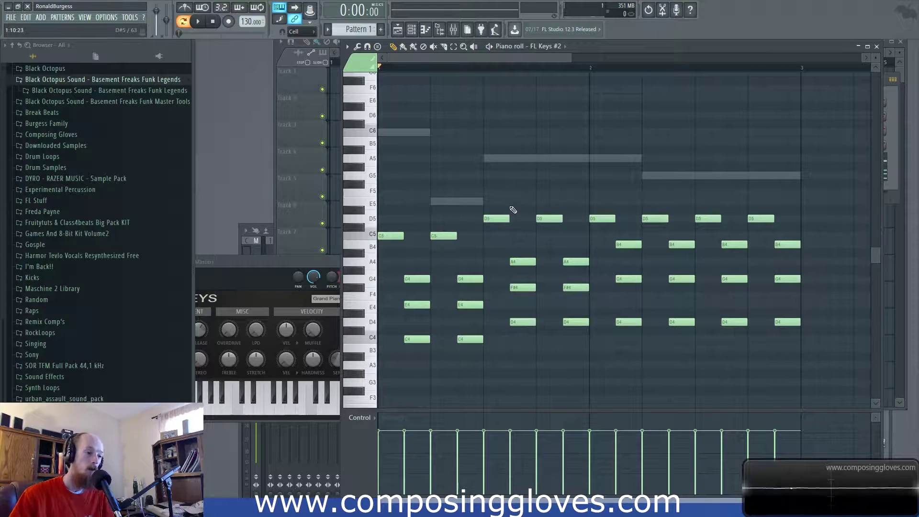
left_click_drag(484, 205, 593, 354)
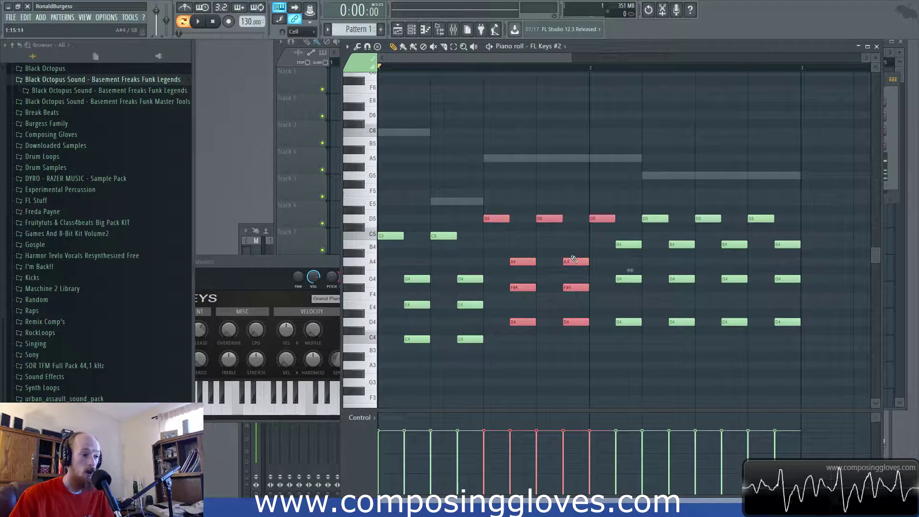
left_click(553, 241, "ctrl")
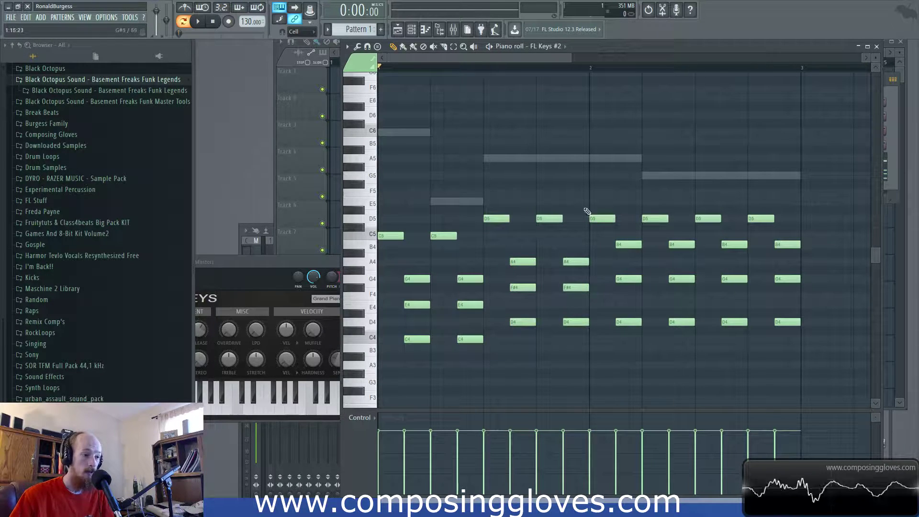
double_click(540, 159)
left_click_drag(506, 146, 567, 182)
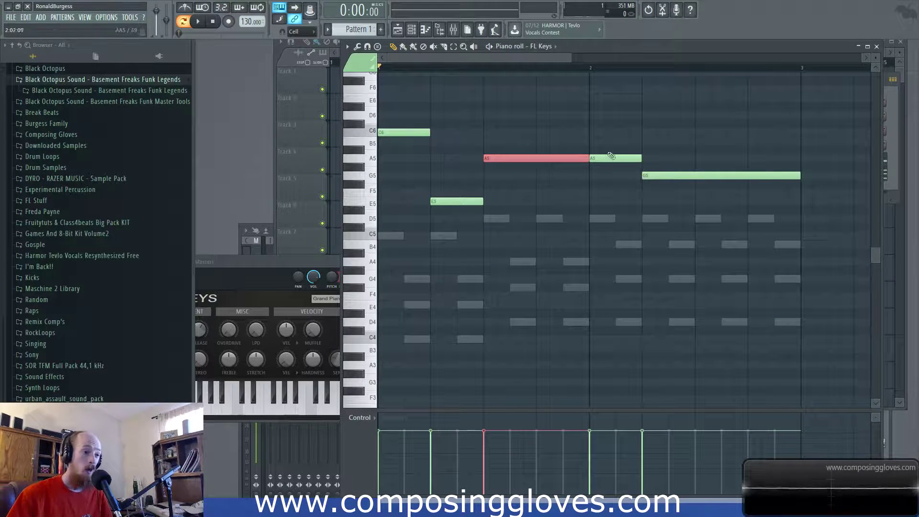
Step: Select the chord notes from bar 2 onward in FL Keys #2, and each of the two A5 notes in the FL Keys melody
right_click(603, 218)
right_click(603, 219)
left_click_drag(595, 205, 828, 369)
left_click(643, 175, "ctrl")
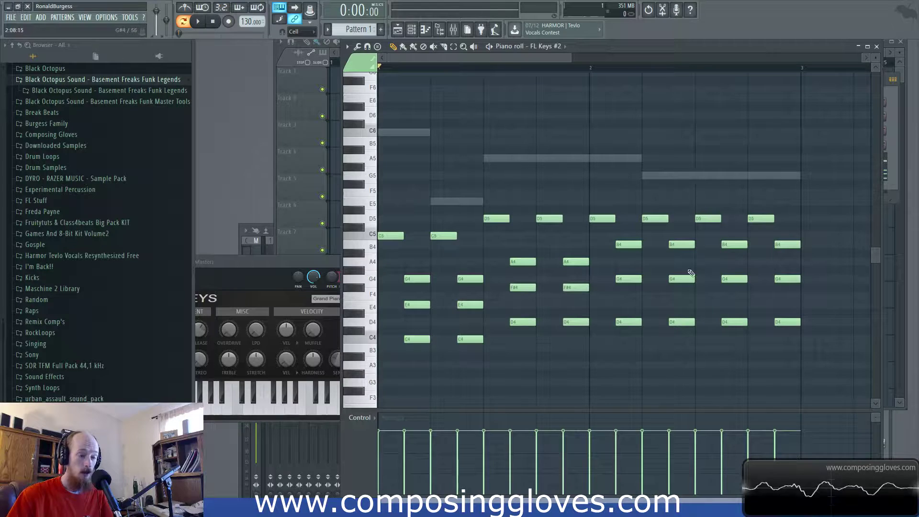
double_click(608, 157)
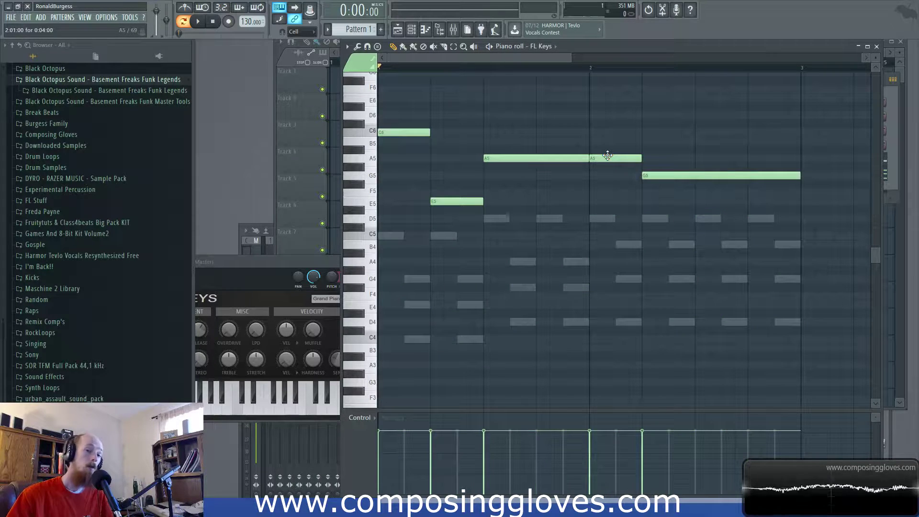
left_click(536, 158)
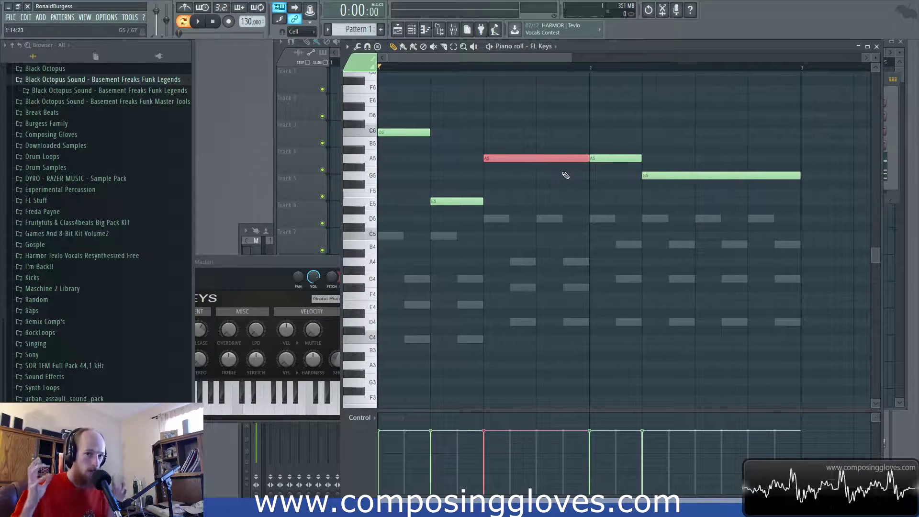
left_click_drag(617, 138, 632, 197)
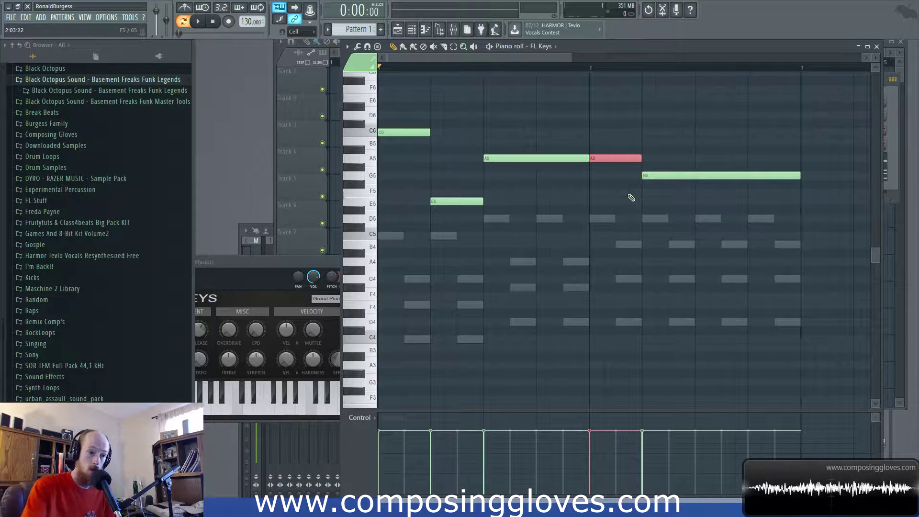
Step: Delete the second A5 melody note and lengthen the first A5 until it reaches the start of the G5 note
right_click(636, 158)
left_click_drag(588, 159, 642, 159)
scroll(656, 190, "up", 2)
scroll(656, 190, "down", 2)
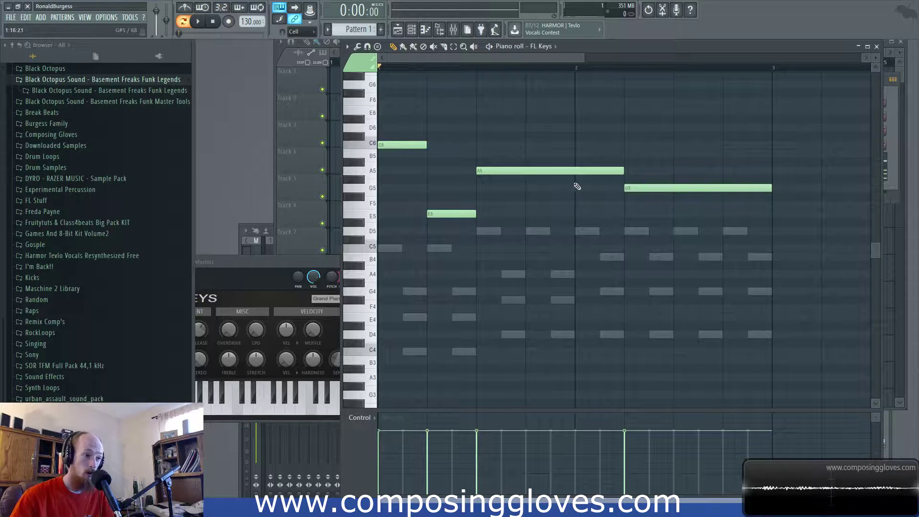
left_click_drag(519, 145, 522, 263)
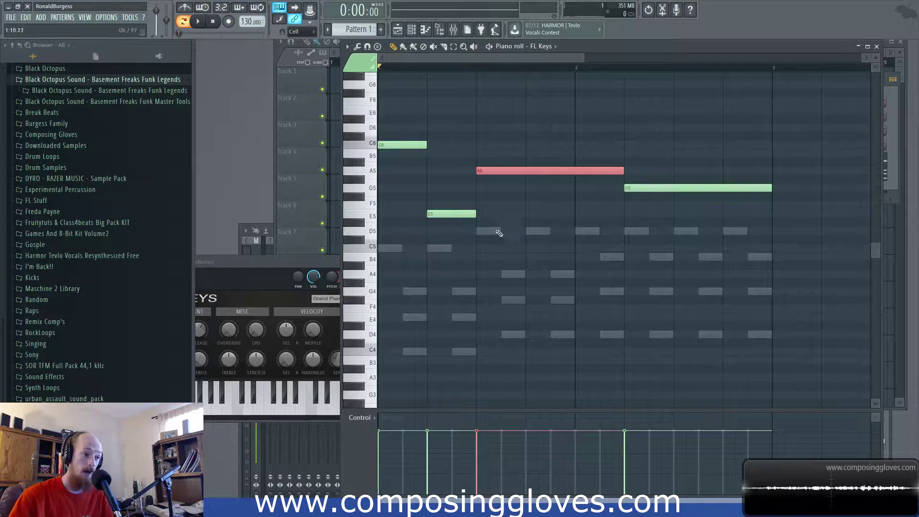
Step: Shorten the long A5 note to end at bar 2 and add a second A5 filling the gap up to the G5 note
left_click_drag(623, 171, 578, 180)
left_click(579, 171)
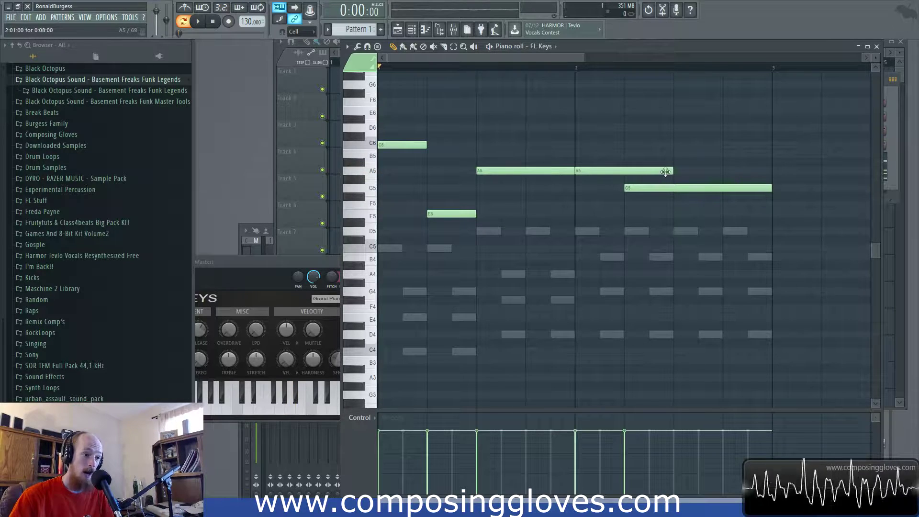
left_click_drag(673, 172, 626, 177)
Step: Select the second A5 and the G5 melody notes in turn, with the playhead placed at the start of the first A5
left_click_drag(585, 141, 590, 243)
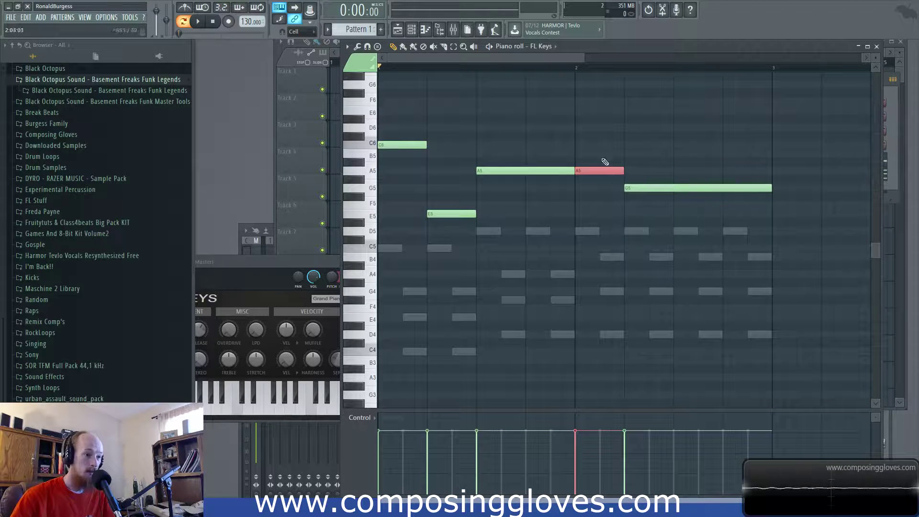
left_click_drag(650, 151, 721, 260)
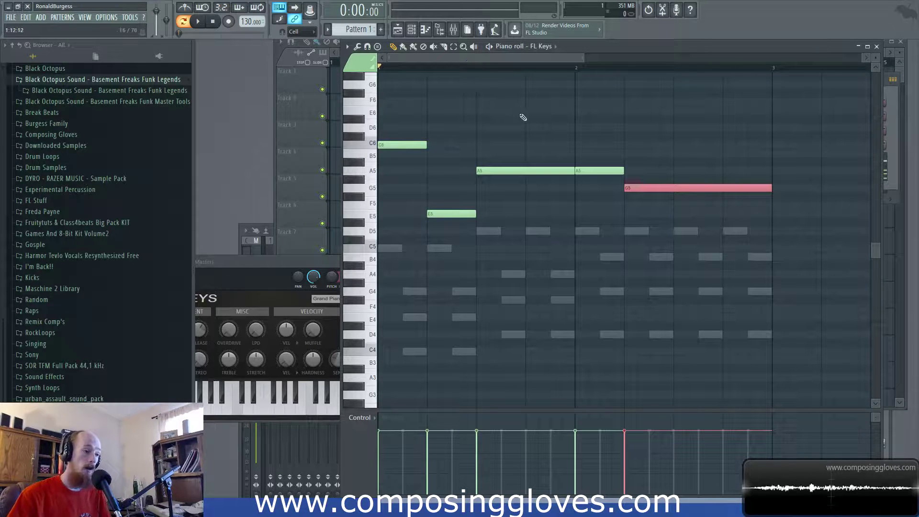
left_click(481, 70)
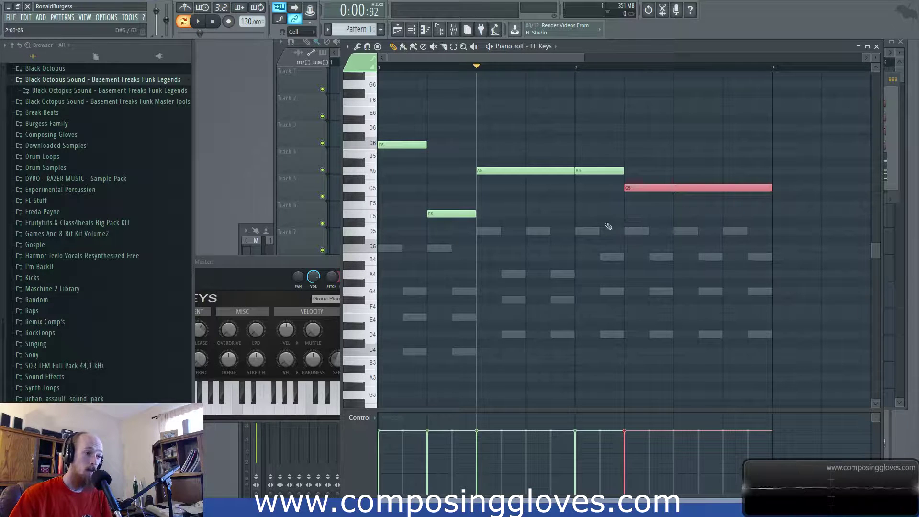
key("ctrl+d")
left_click_drag(594, 159, 607, 200)
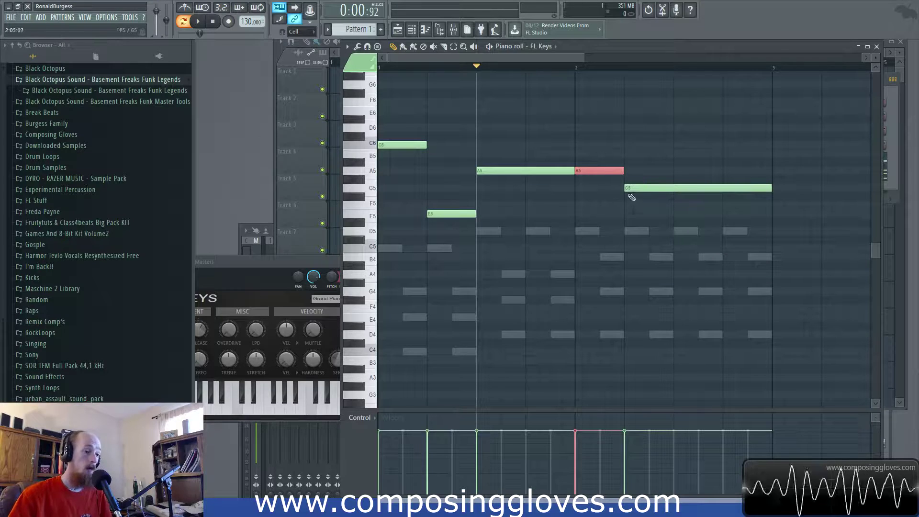
left_click(666, 187)
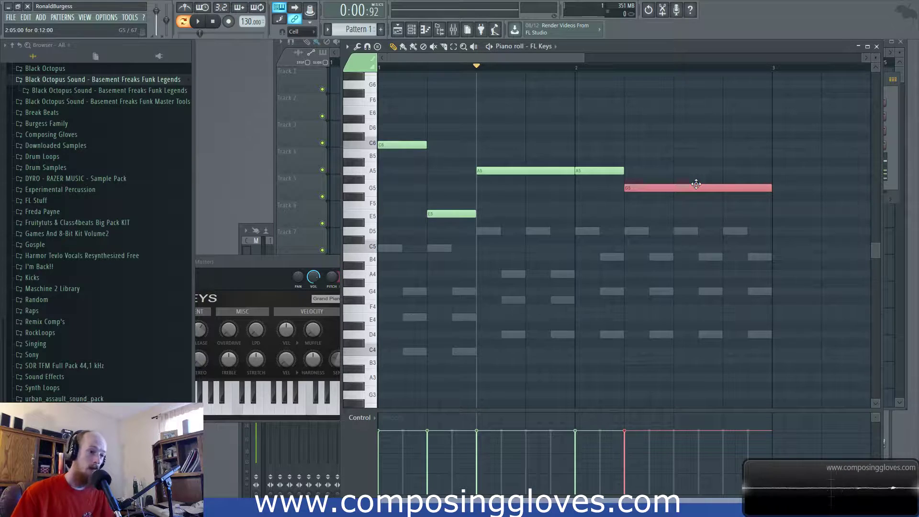
Step: Check the FL Keys #2 chords against the melody, and select the A5 and G5 notes back in the FL Keys melody
double_click(641, 230)
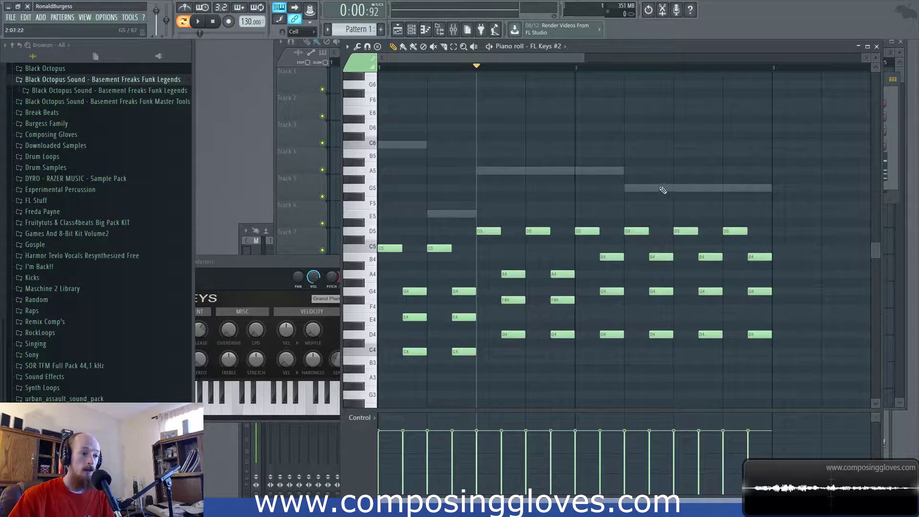
double_click(627, 173)
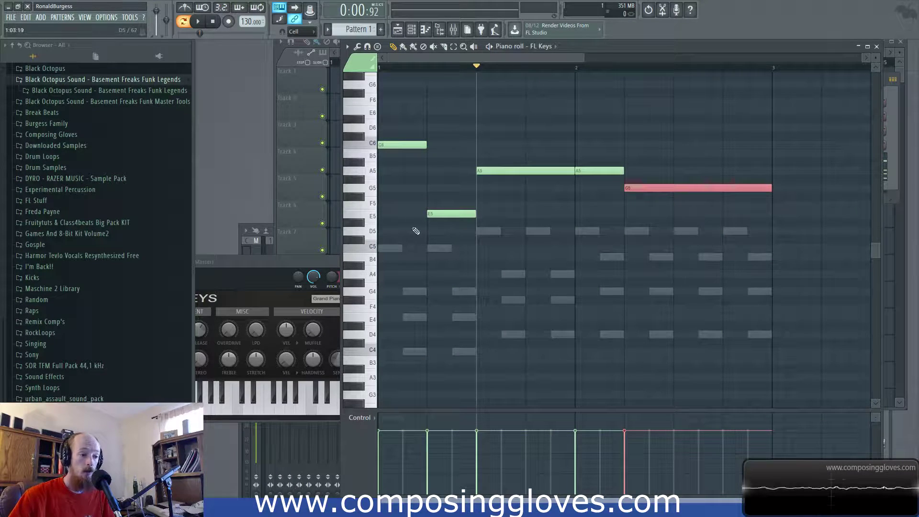
left_click_drag(512, 160, 708, 201)
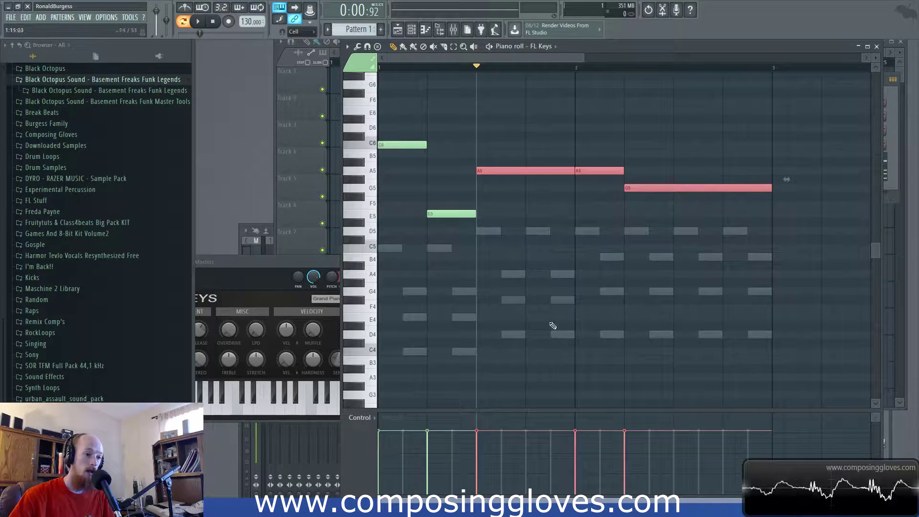
left_click_drag(496, 332, 881, 364)
left_click_drag(696, 317, 815, 330)
Step: Play back the FL Keys melody from the start of the first A5 note
scroll(677, 307, "up", 2)
scroll(679, 309, "down", 4)
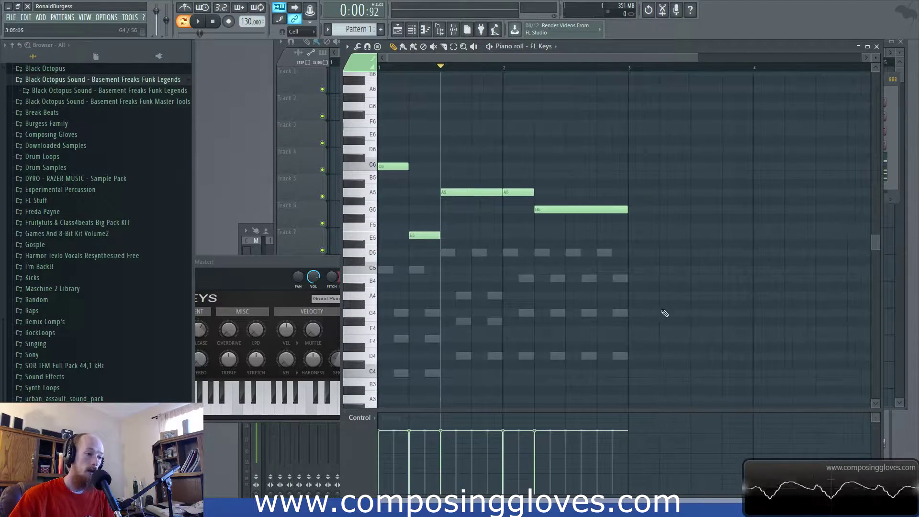
scroll(663, 305, "down", 3)
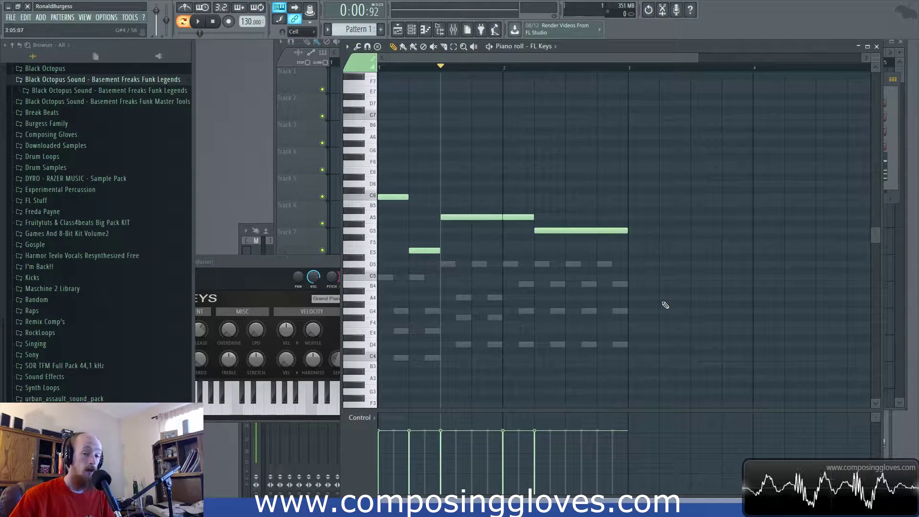
scroll(618, 311, "up", 5)
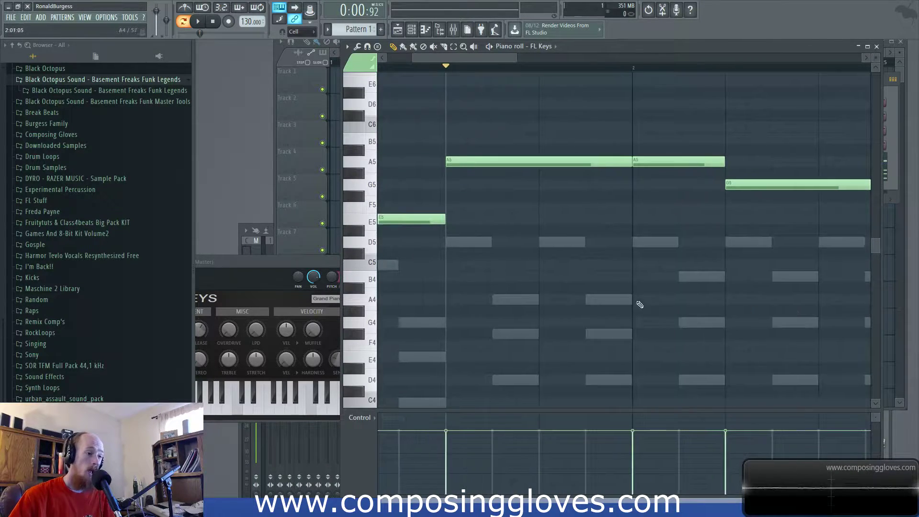
scroll(646, 301, "down", 1)
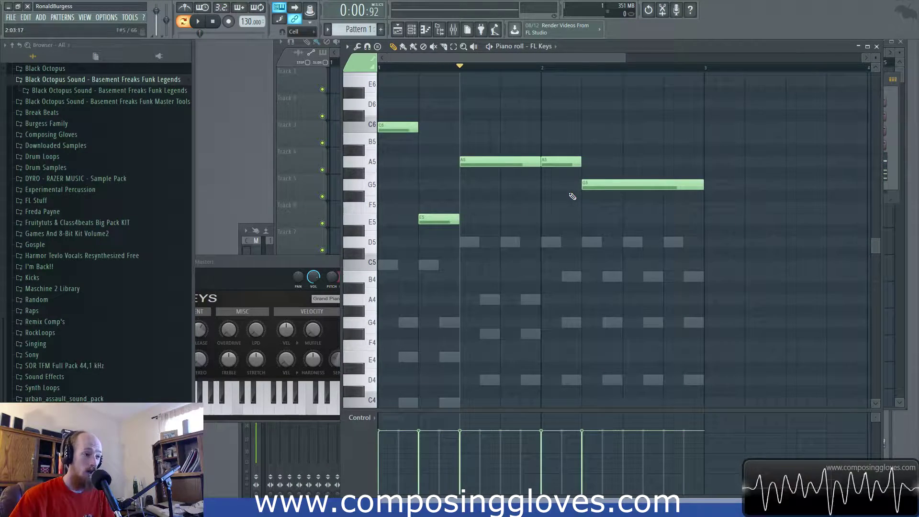
key("space")
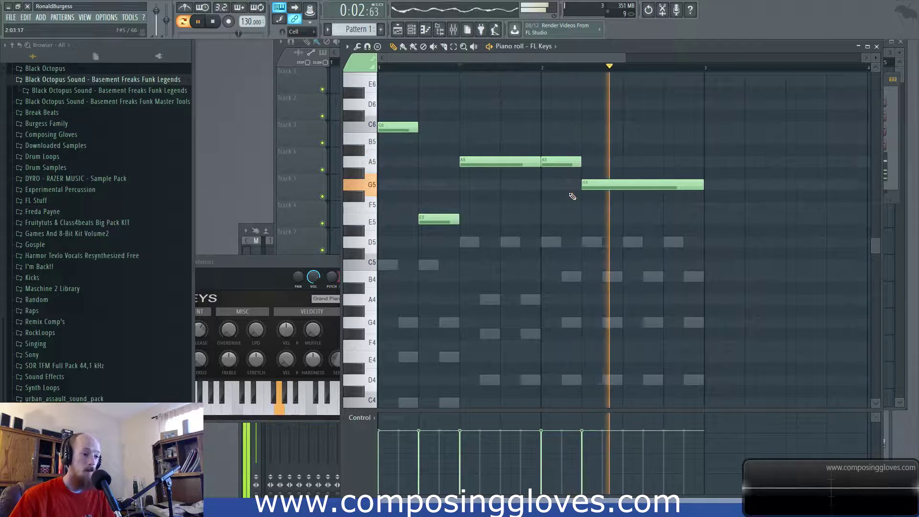
Step: Delete the second A5 note, move the G5 note to start at bar 2, and play from the first A5
key("space")
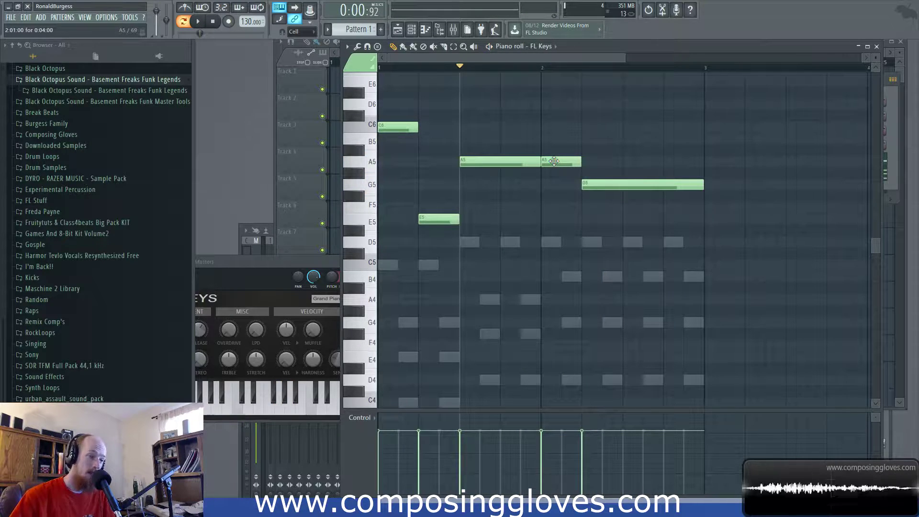
right_click(554, 161)
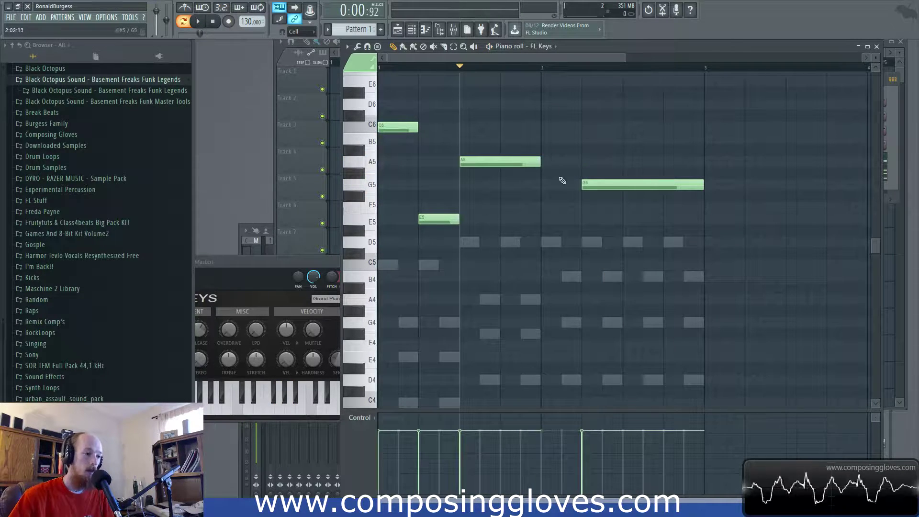
left_click_drag(631, 196, 590, 196)
key("space")
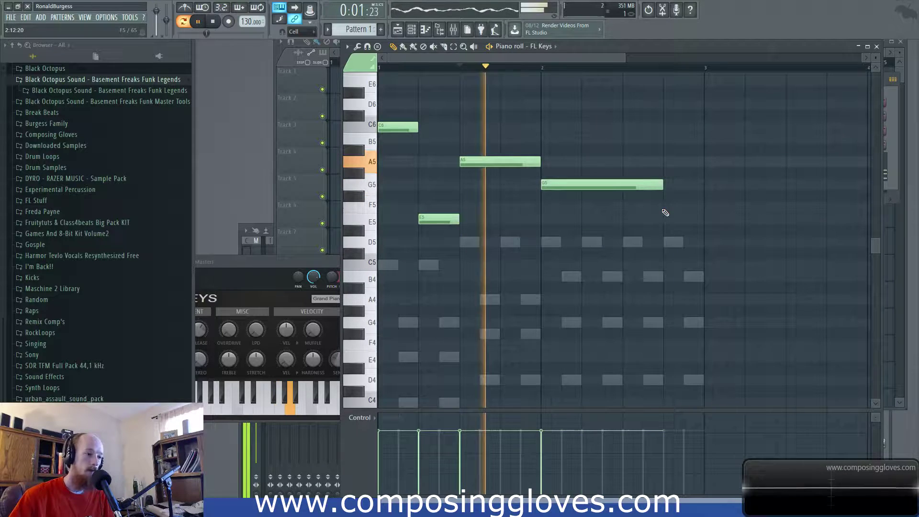
key("space")
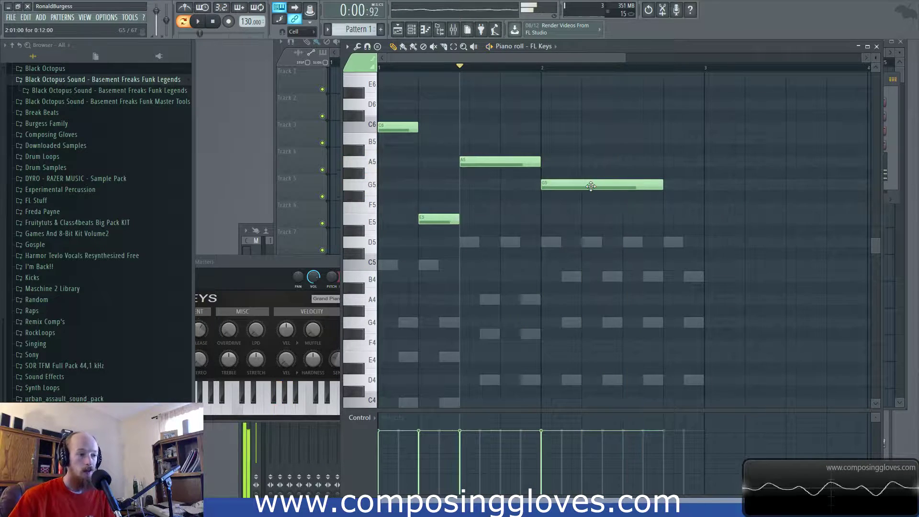
Step: Move the G5 note back to end at bar 3, extend the A5 note to meet it, and play from the start
left_click_drag(588, 184, 629, 182)
left_click_drag(536, 162, 580, 162)
scroll(479, 144, "up", 1)
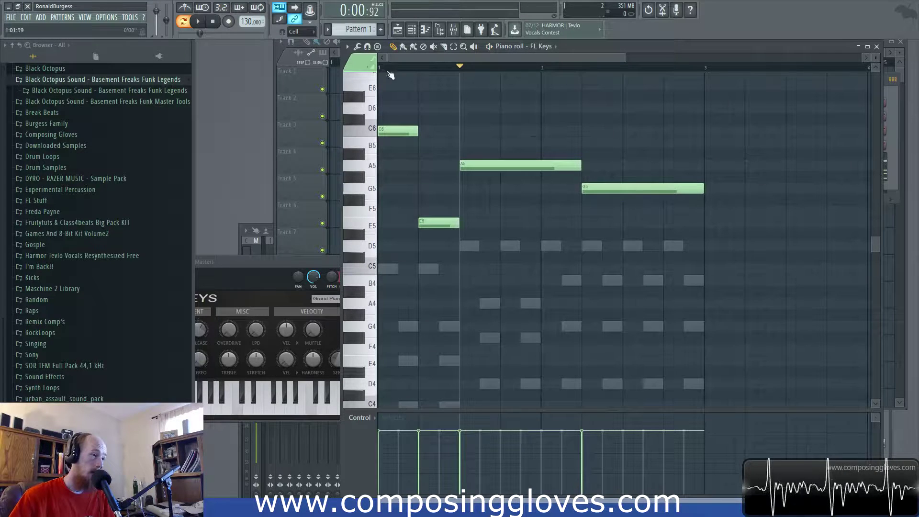
key("space")
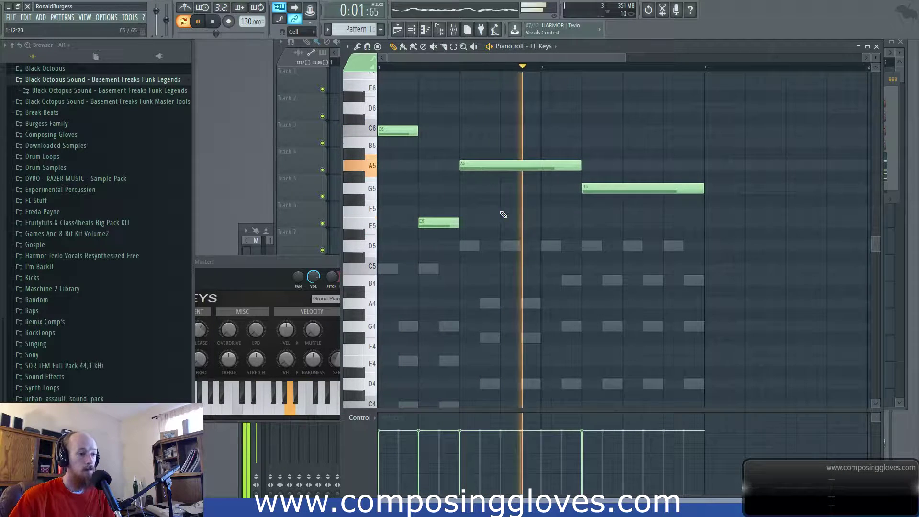
key("space")
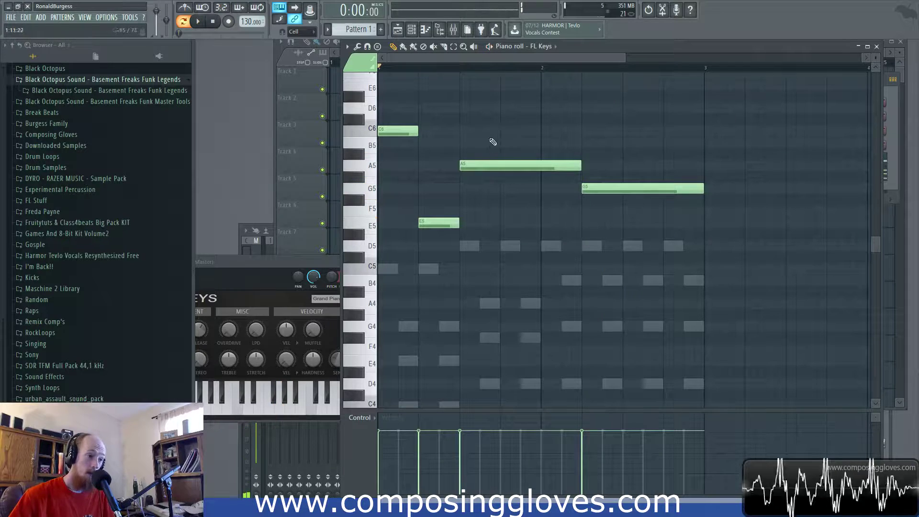
Step: Split the long A5 at bar 2 into two A5 notes, the second reaching the G5, then select and release the G5
left_click_drag(490, 153, 574, 206)
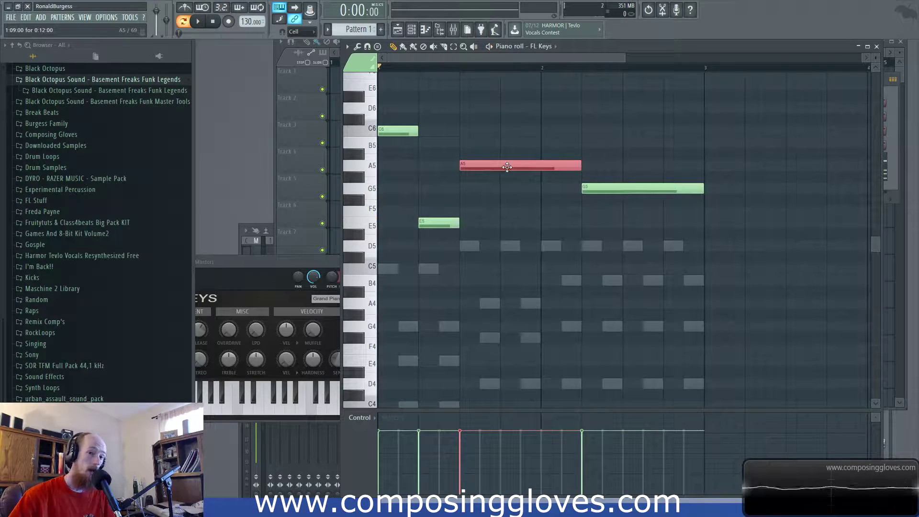
mouse_move(579, 166)
left_mouse_down()
mouse_move(540, 167)
mouse_move(594, 168)
mouse_move(582, 171)
left_mouse_up()
left_click(556, 165)
left_click_drag(626, 148, 682, 267)
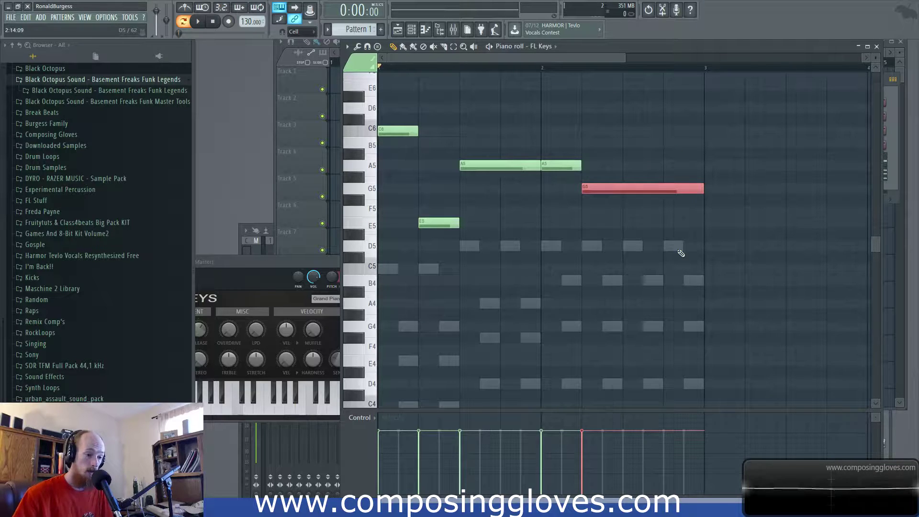
left_click(594, 212, "ctrl")
Step: Select both A5 notes and lower them together to F#5
scroll(511, 201, "down", 1, "ctrl")
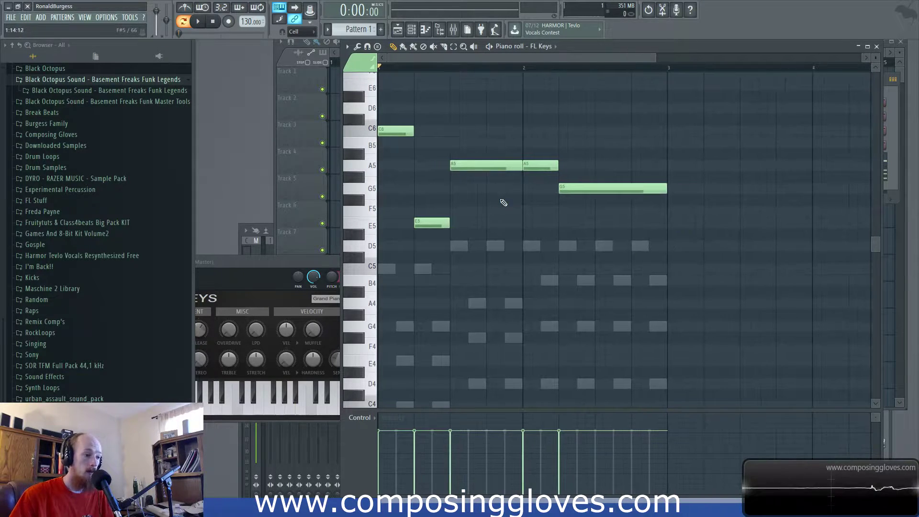
scroll(500, 202, "down", 1)
scroll(506, 204, "up", 2)
left_click_drag(630, 185, 476, 201)
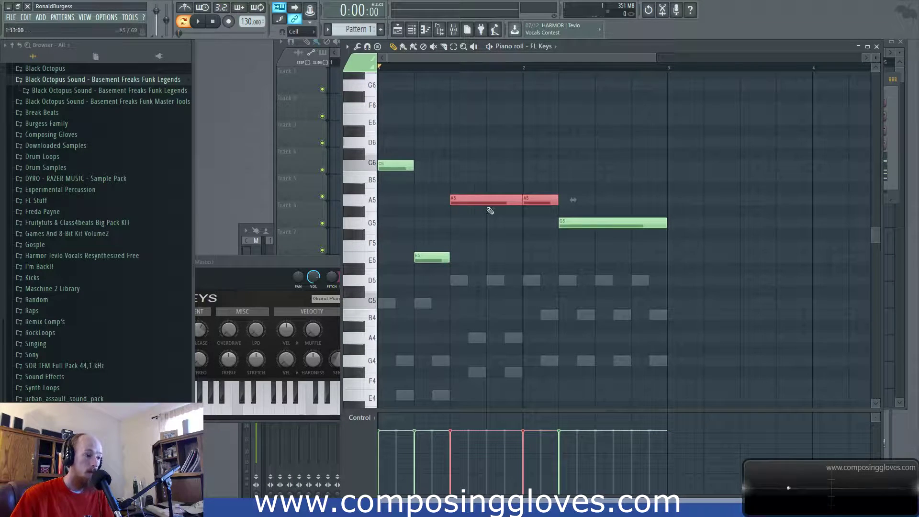
left_click(494, 177)
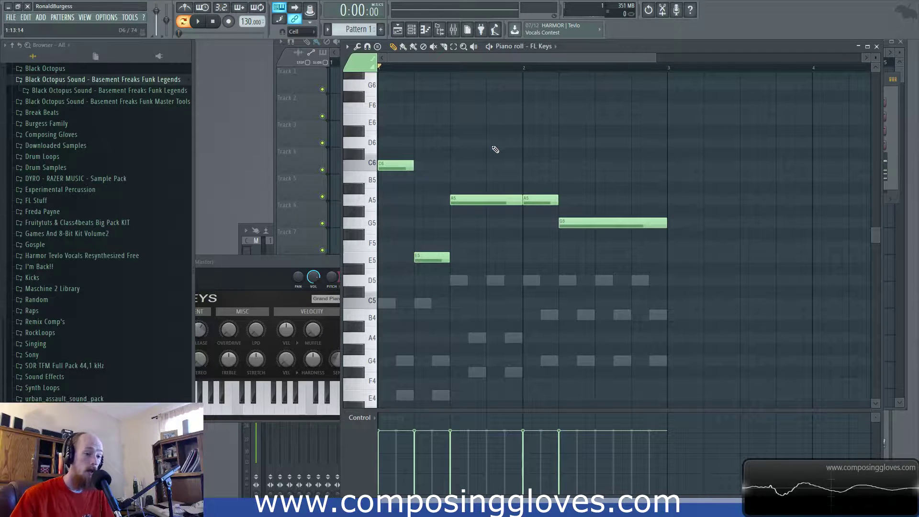
left_click_drag(486, 203, 554, 214)
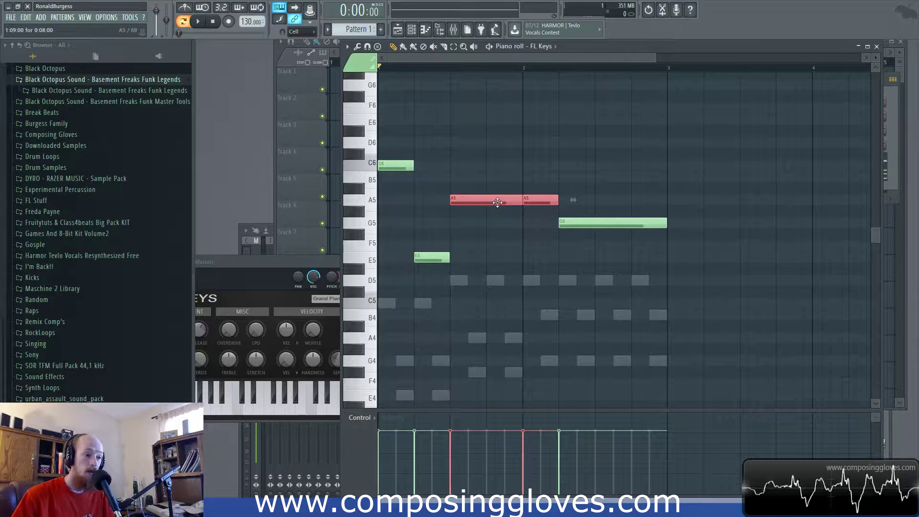
left_click_drag(497, 202, 497, 234)
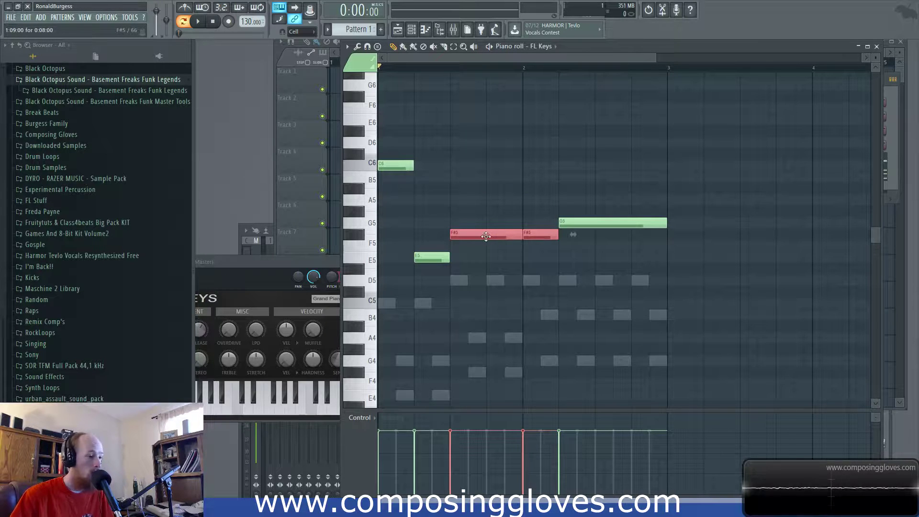
Step: Examine the F#4 notes and the rest of the second chord in FL Keys #2, then return to the FL Keys melody
right_click(463, 278)
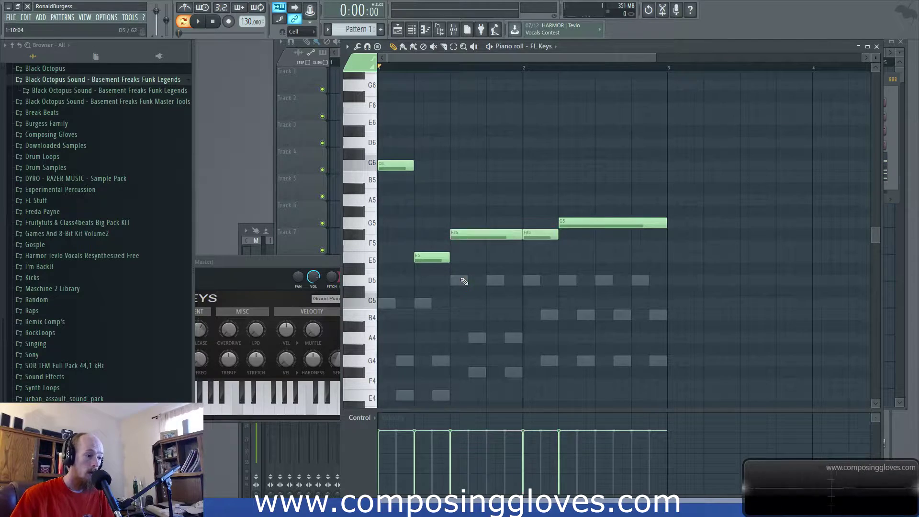
right_click(462, 278)
left_click_drag(467, 357, 532, 381, "ctrl")
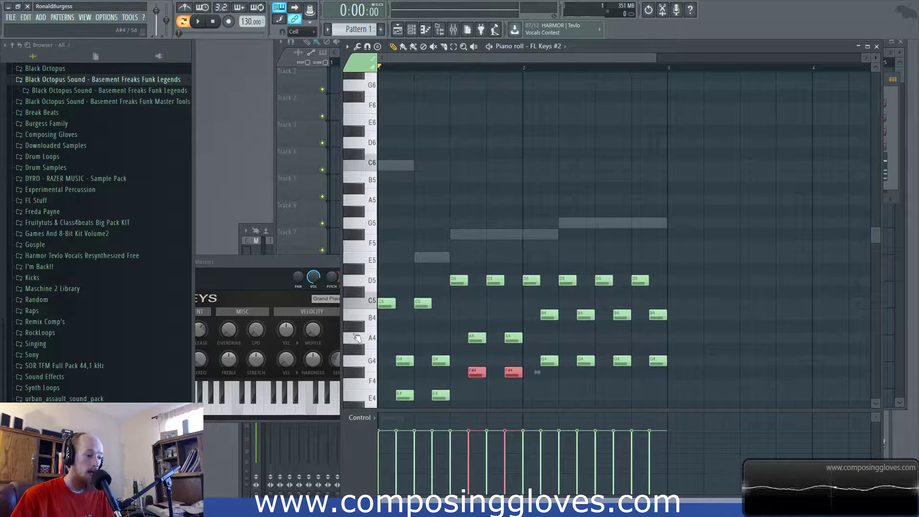
scroll(408, 329, "down", 3)
left_click_drag(459, 164, 517, 361)
double_click(489, 130)
Step: Select the two F#5 melody notes and the G5 note in turn to compare them
left_click_drag(472, 117, 512, 145)
left_click(539, 130, "ctrl+shift")
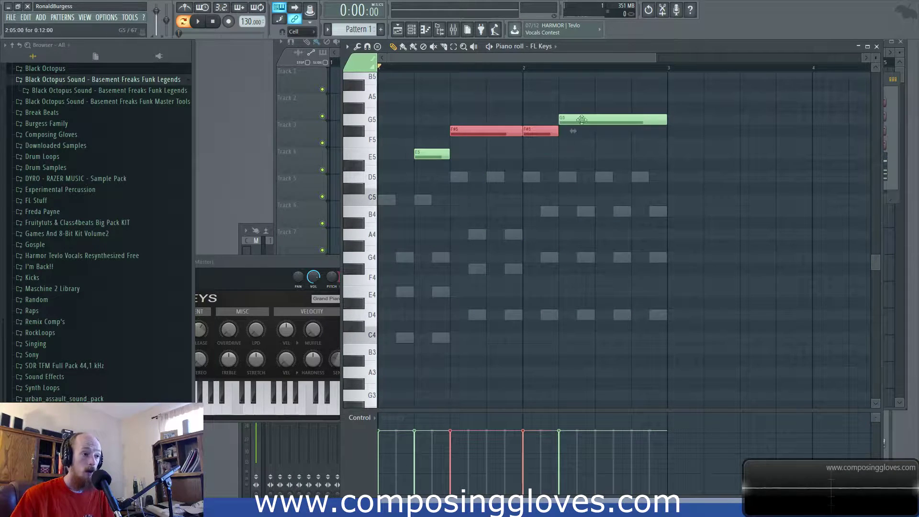
left_click(581, 119, "ctrl")
scroll(642, 186, "up", 1)
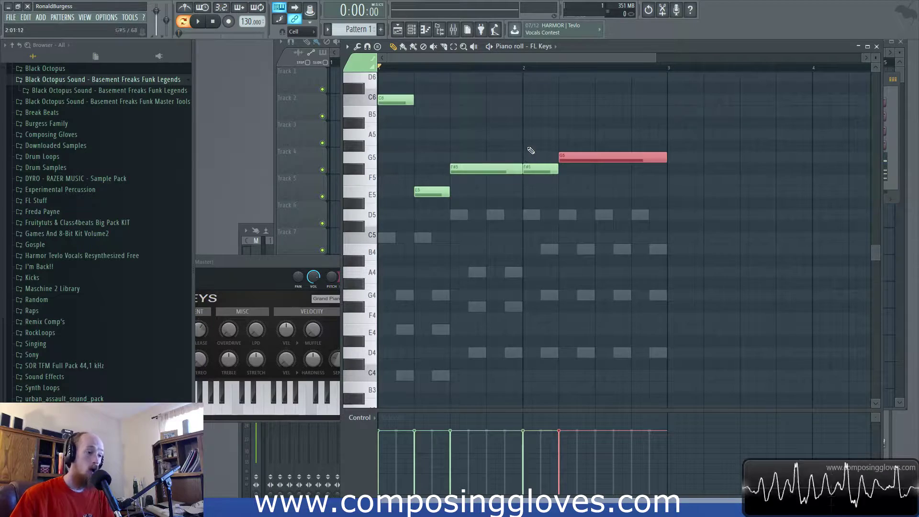
scroll(531, 151, "up", 3)
scroll(523, 158, "down", 3)
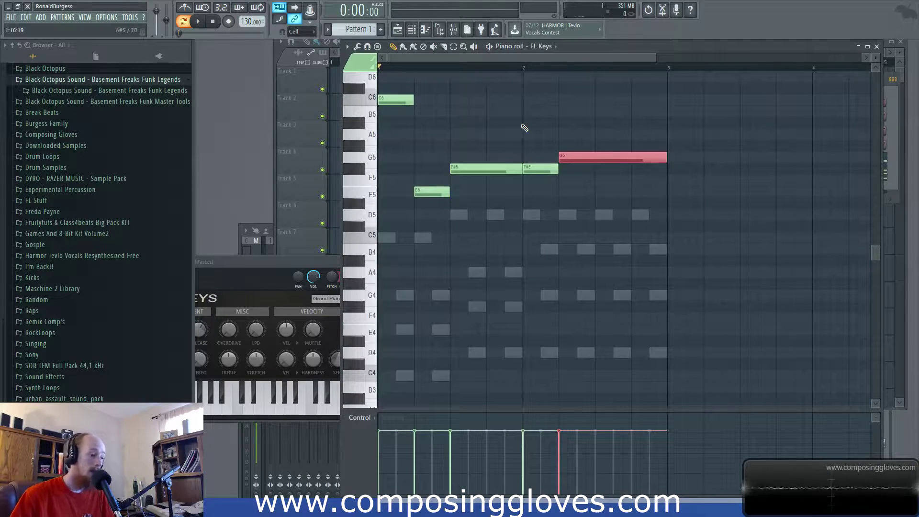
Step: Select the two F#5 notes and play the melody from the start of bar 1
left_click_drag(498, 155, 528, 181)
scroll(507, 131, "up", 1)
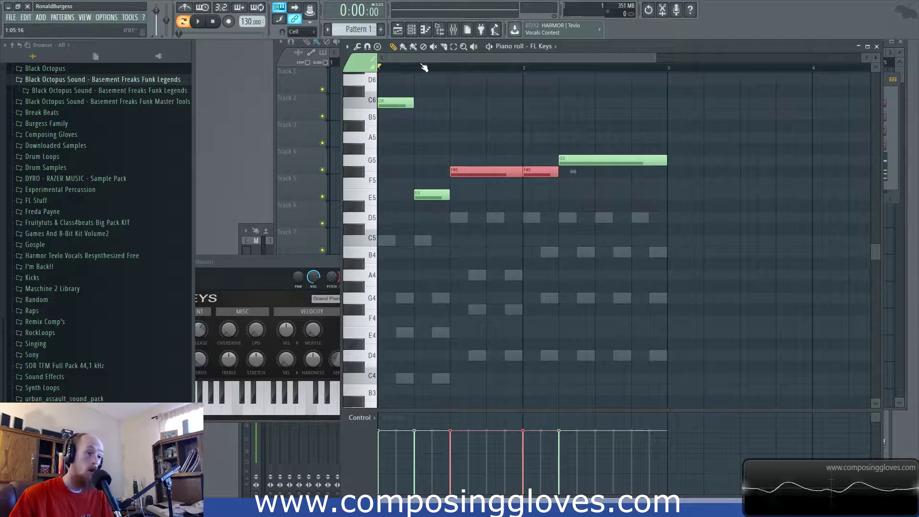
key("space")
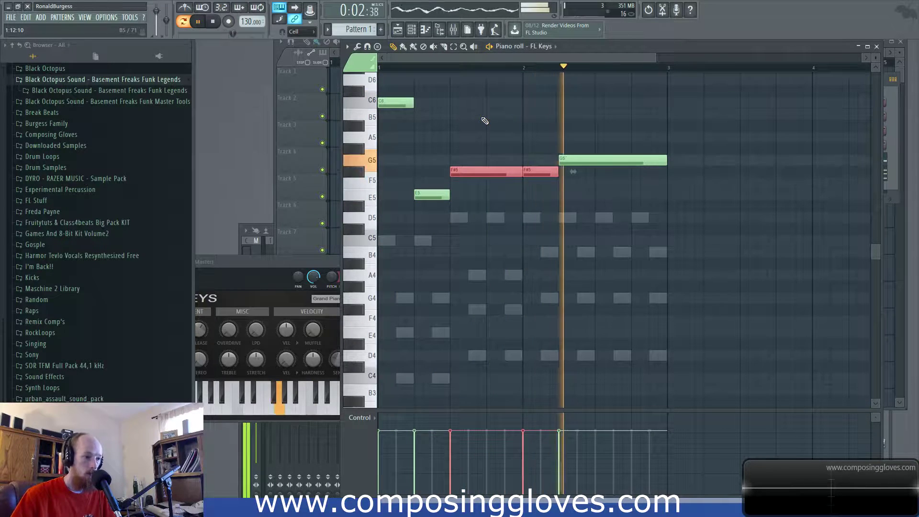
key("space")
Step: Compare the F#5 and G5 notes, then raise the two F#5 notes back to A5 and clear the selection
left_click_drag(486, 168, 614, 200)
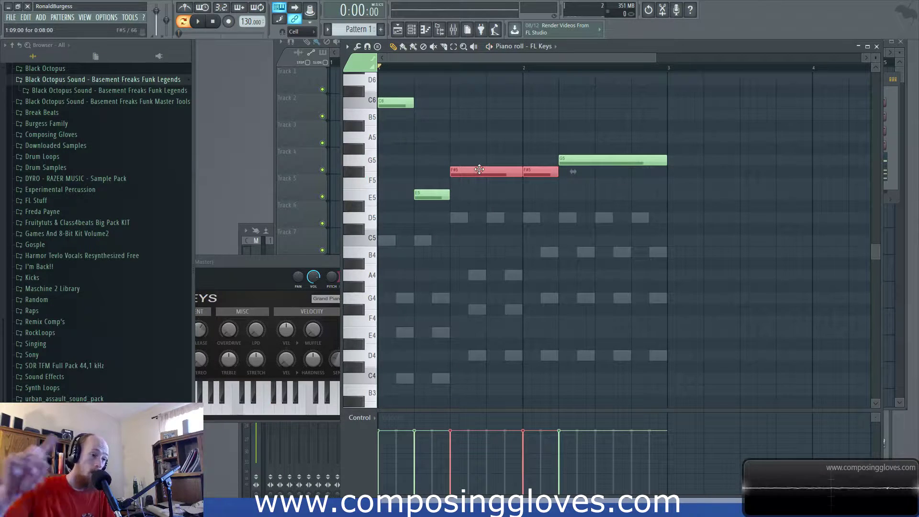
left_click(589, 161)
left_click(495, 171)
left_click(534, 172, "ctrl+shift")
left_click_drag(496, 173, 494, 138)
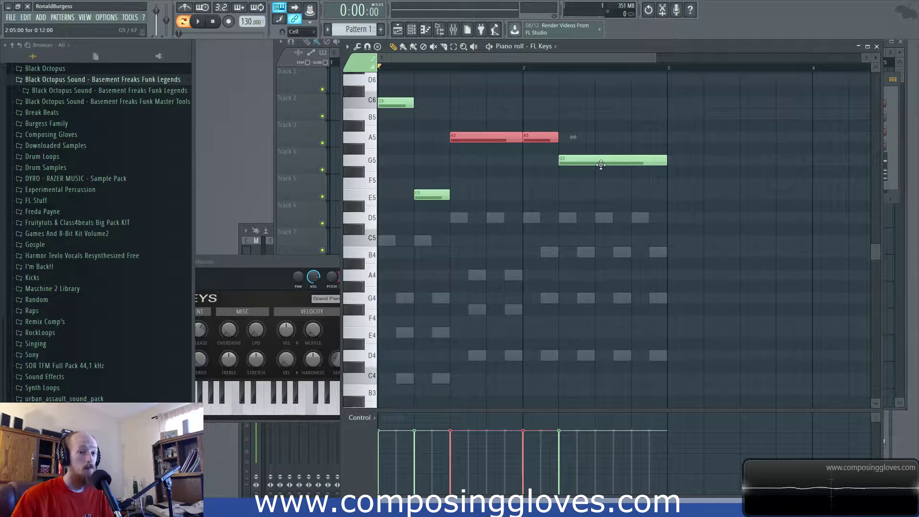
scroll(601, 165, "up", 6)
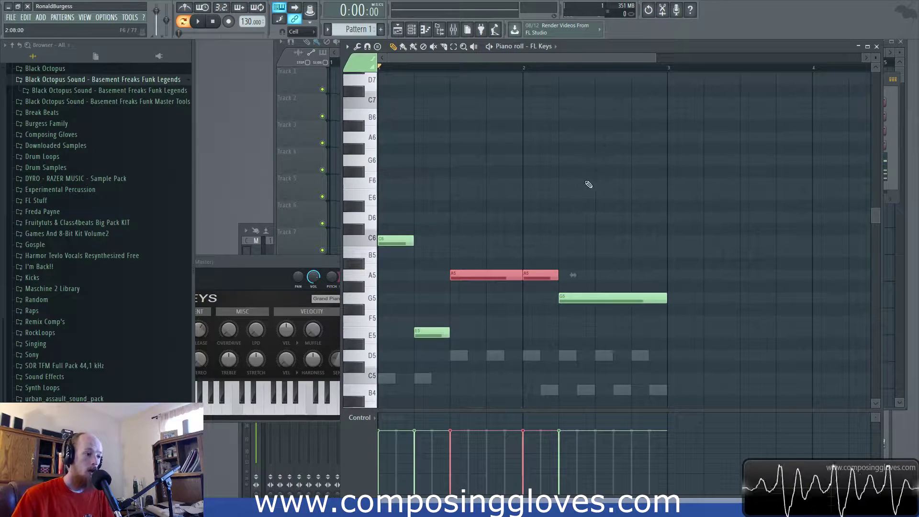
scroll(522, 284, "down", 6)
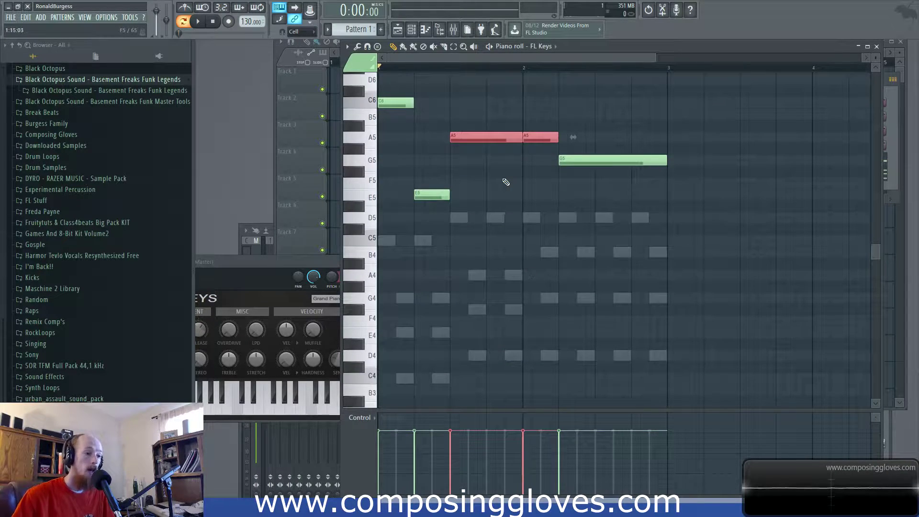
left_click(553, 191)
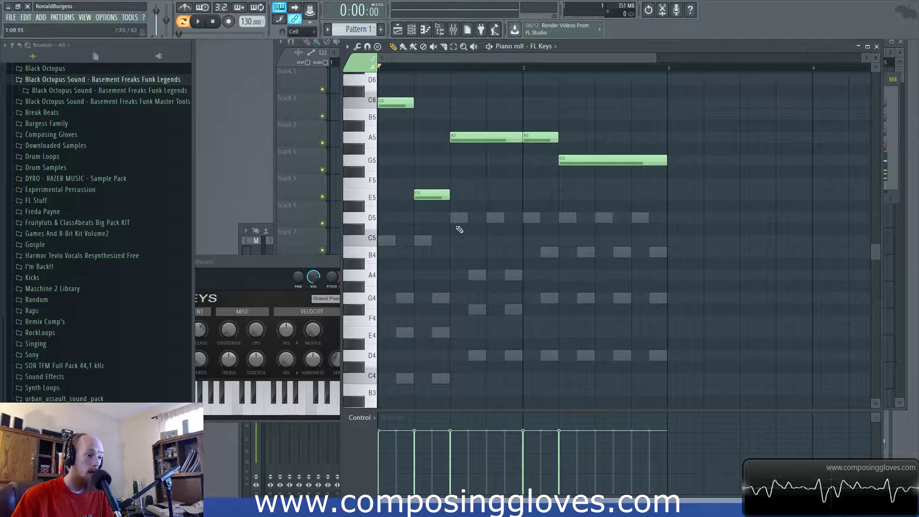
Step: Examine the A4 and B4 chord notes around bar 2 in FL Keys #2, then return to the FL Keys melody
double_click(459, 218)
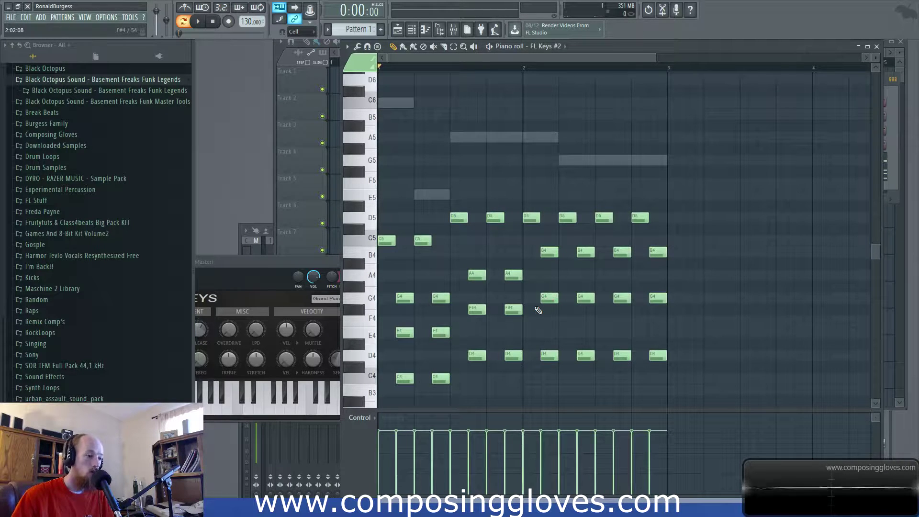
left_click_drag(463, 258, 564, 268)
left_click_drag(499, 289, 576, 249)
left_click(515, 263, "ctrl")
double_click(477, 138)
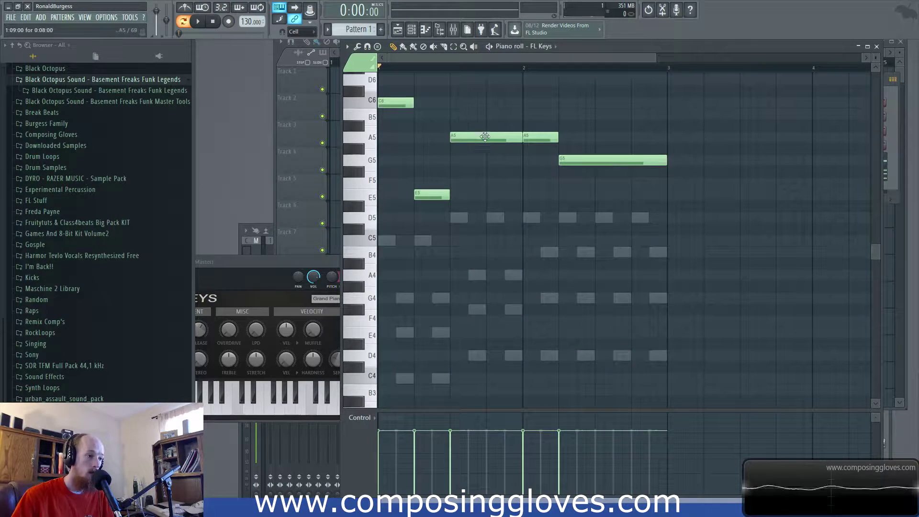
Step: Raise the G5 note to B5, then select it with both A5 notes, play from the start, and clear the selection
left_click_drag(587, 164, 587, 117)
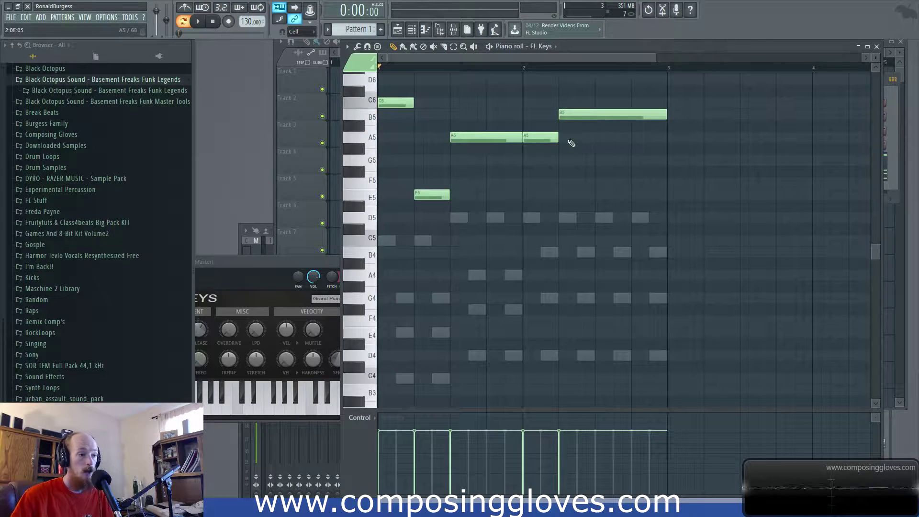
left_click_drag(448, 153, 599, 99)
key("space")
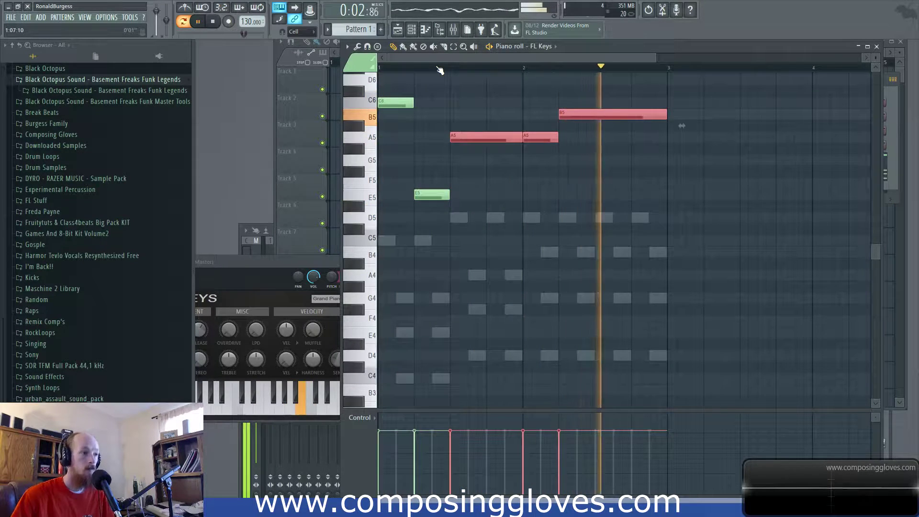
key("space")
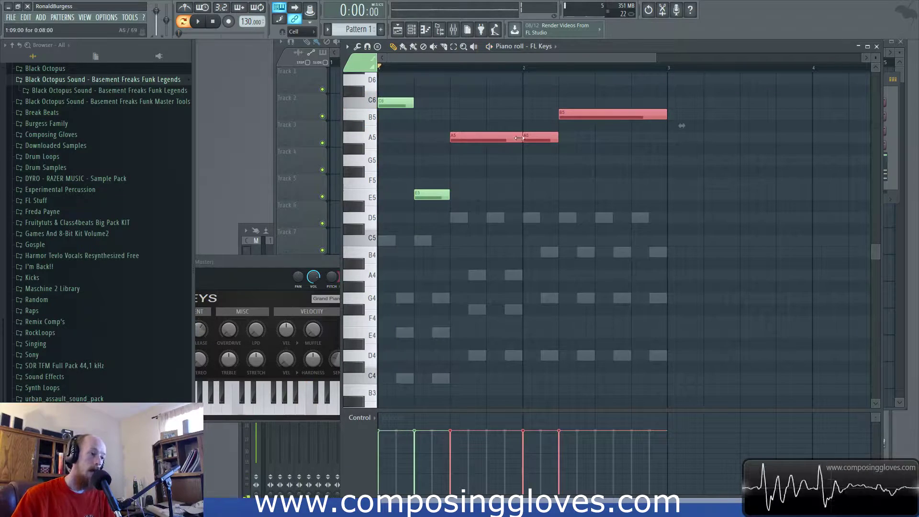
key("ctrl+d")
Step: Select the D5, A4, F#4 and D4 chord notes before bar 2 in FL Keys #2, then return to the FL Keys melody
double_click(495, 219)
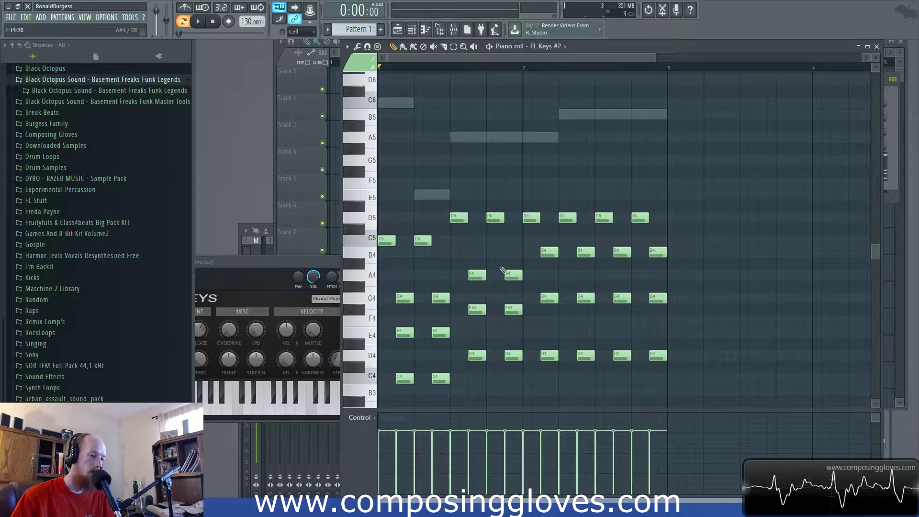
left_click_drag(447, 201, 526, 377)
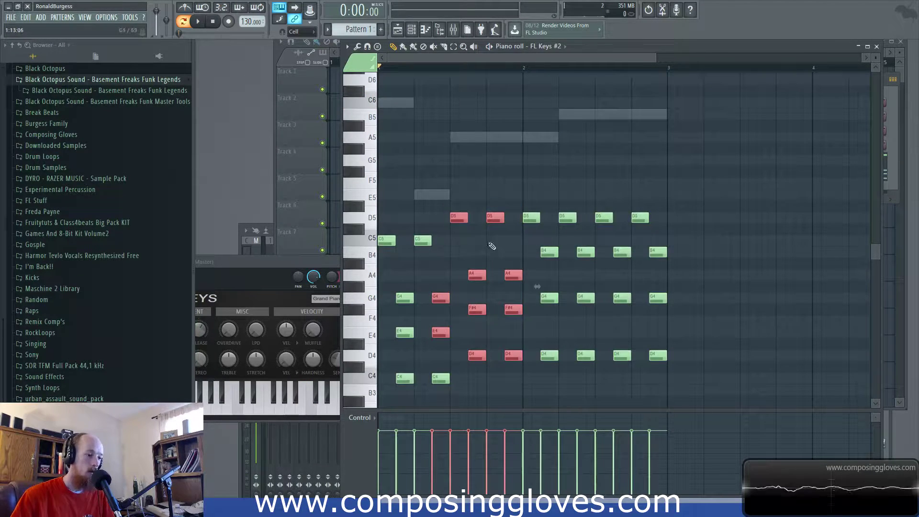
left_click_drag(466, 202, 526, 377)
key("ctrl+d")
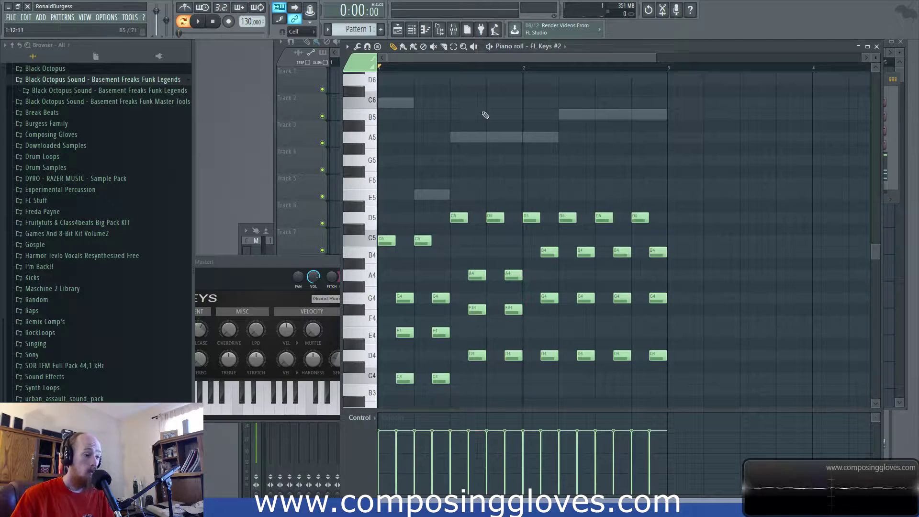
double_click(520, 139)
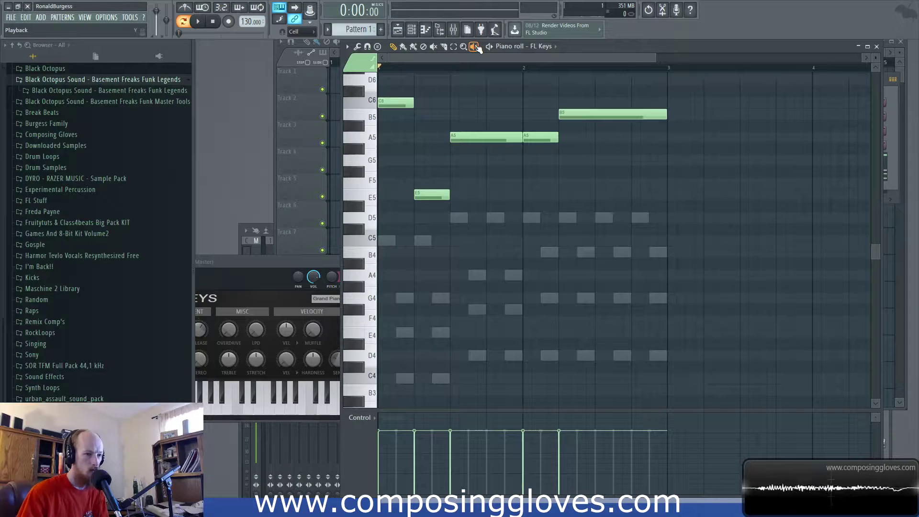
Step: Select the two A5 notes around bar 2 to compare them with the ghosted chord notes, then clear the selection
scroll(483, 118, "down", 2)
scroll(482, 118, "up", 6)
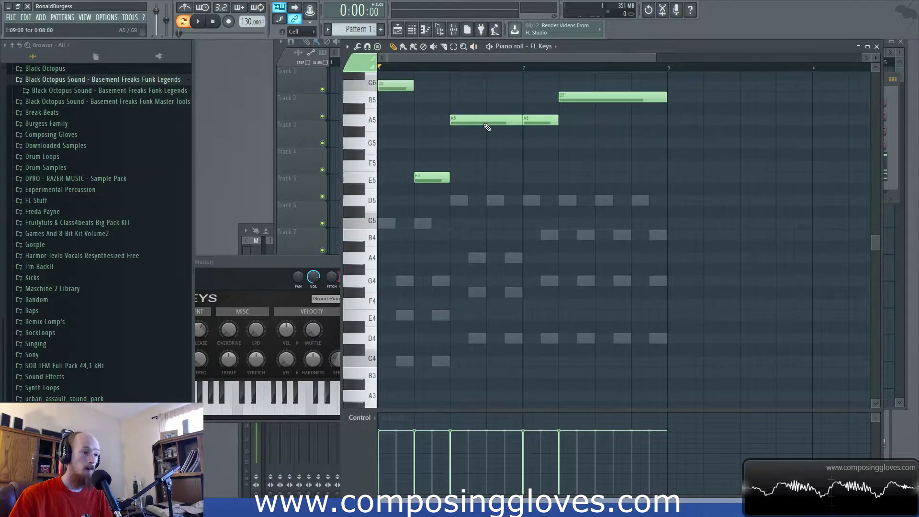
scroll(465, 156, "down", 1)
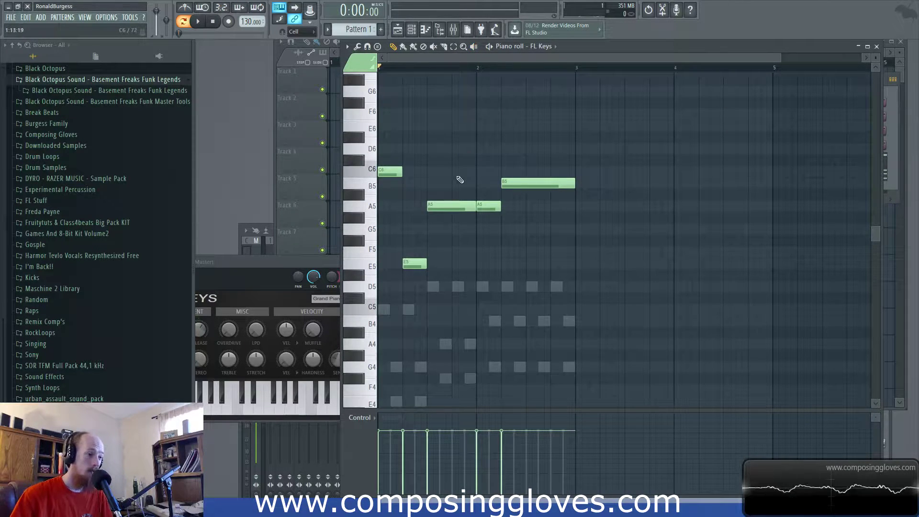
scroll(457, 202, "up", 3)
scroll(459, 236, "down", 2)
scroll(691, 263, "up", 2)
scroll(836, 263, "left", 2)
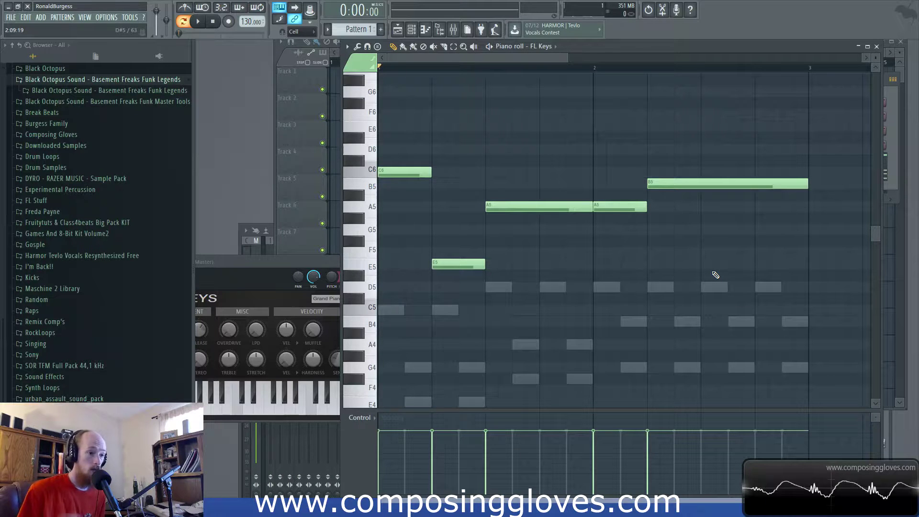
left_click_drag(517, 210, 680, 220)
scroll(498, 257, "down", 3)
scroll(498, 258, "up", 1)
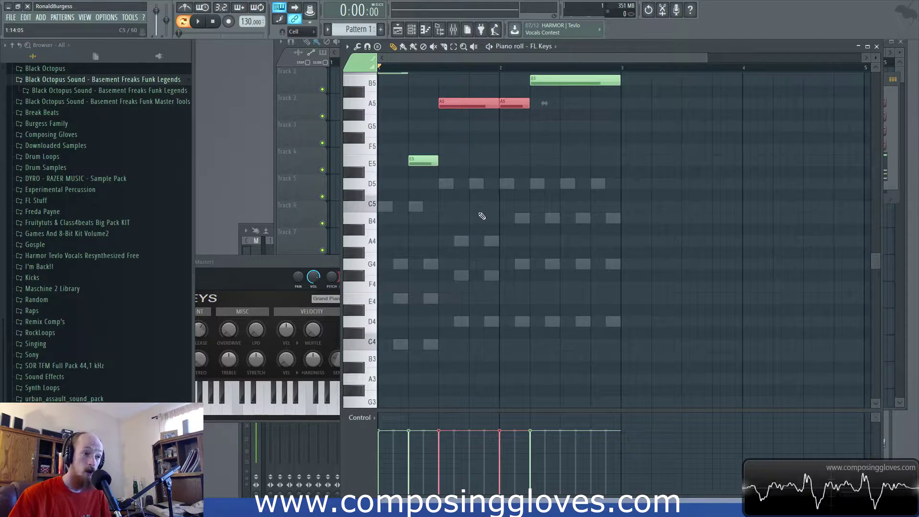
scroll(478, 211, "up", 2)
scroll(565, 271, "up", 1)
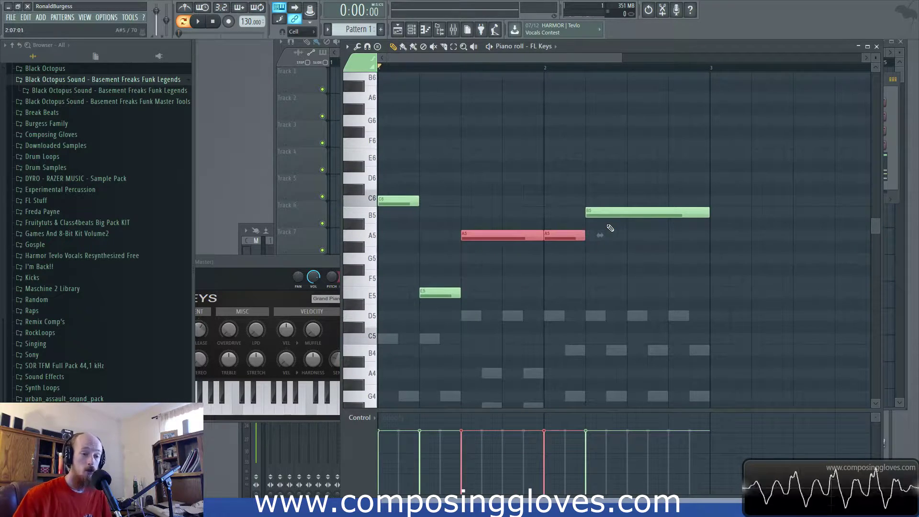
left_click(633, 227)
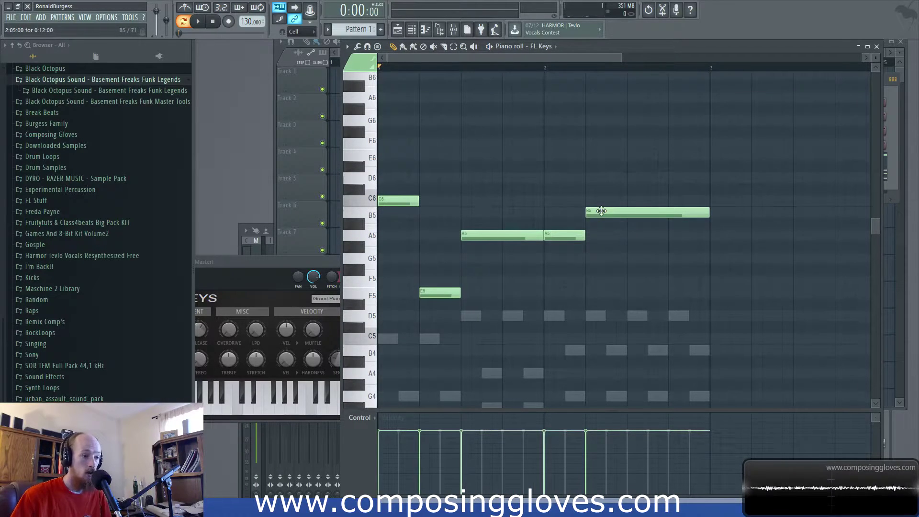
Step: Try the long B5 melody note in bar 2 at C6, then move it back to B5
left_click_drag(602, 210, 599, 199)
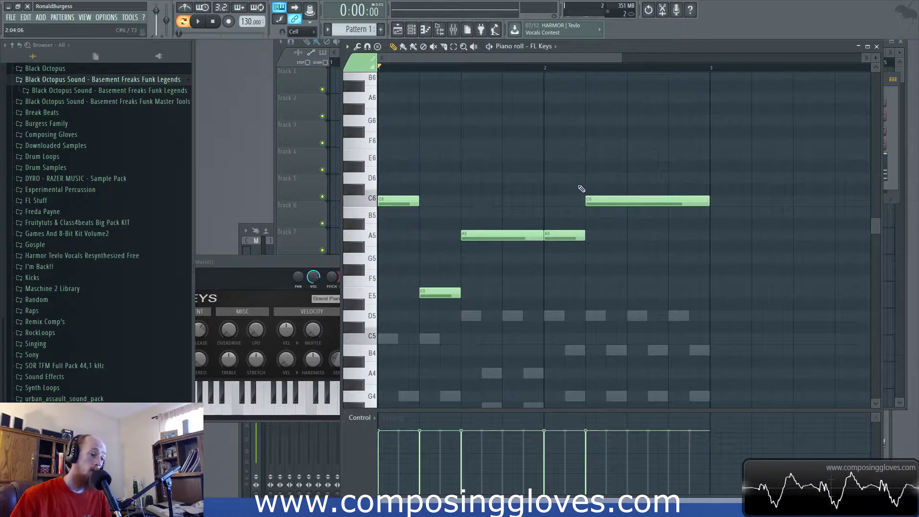
left_click_drag(590, 202, 610, 212)
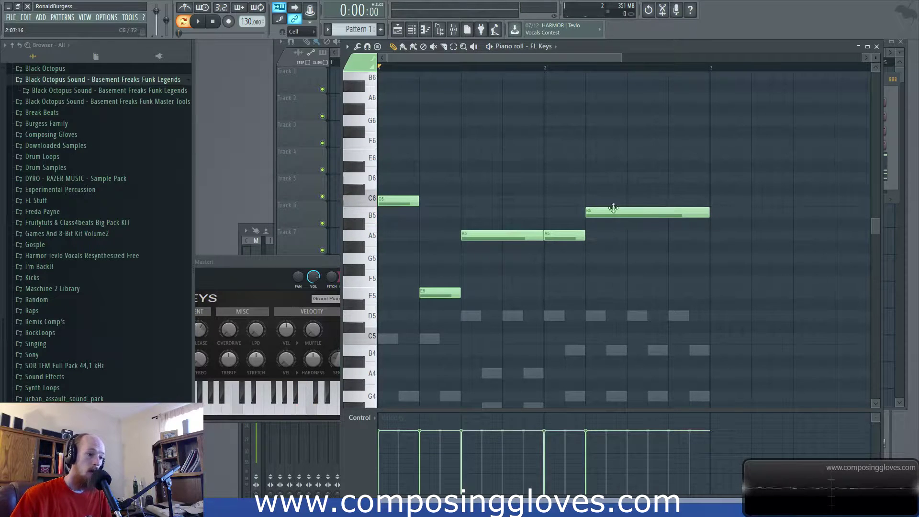
scroll(579, 290, "down", 2)
scroll(427, 267, "up", 3)
left_click_drag(560, 277, 605, 297)
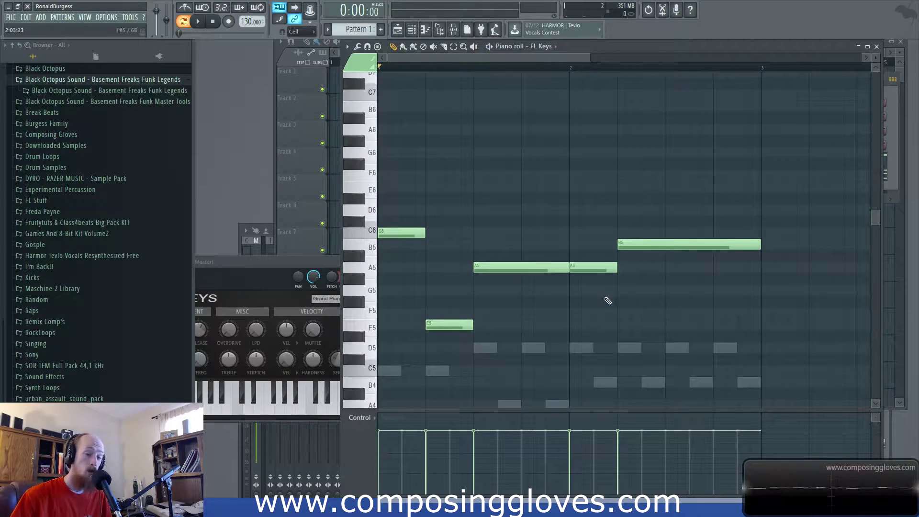
scroll(611, 293, "down", 2)
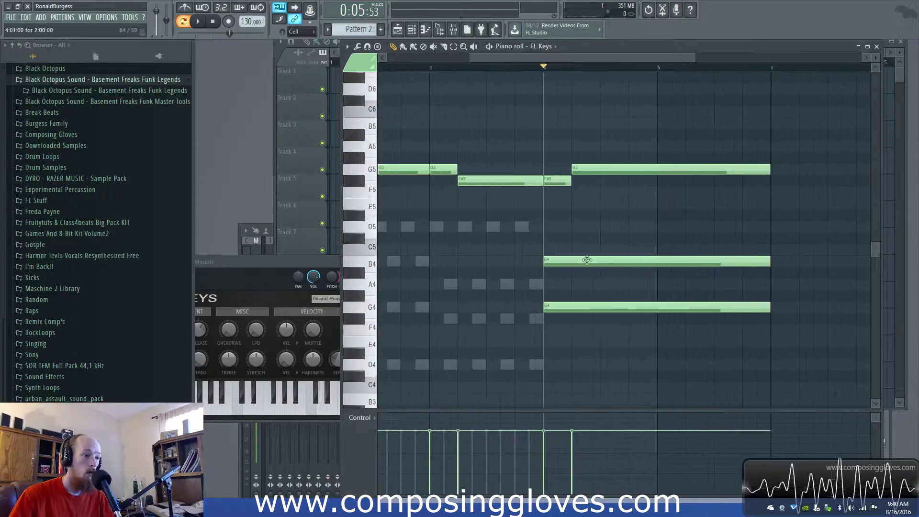
Step: In Pattern 2's FL Keys melody, select the two A5 notes and the long G5 note in bar 2 one after another
left_click_drag(587, 259, 620, 269)
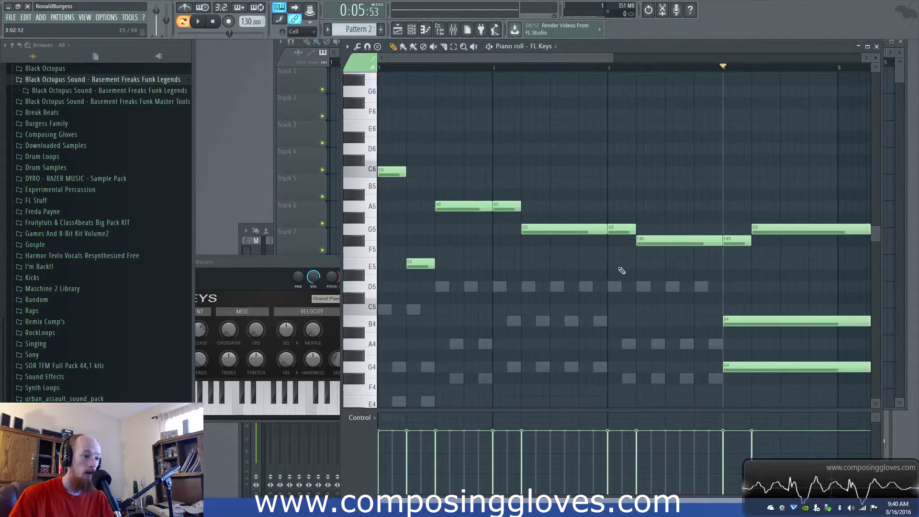
scroll(619, 269, "down", 3)
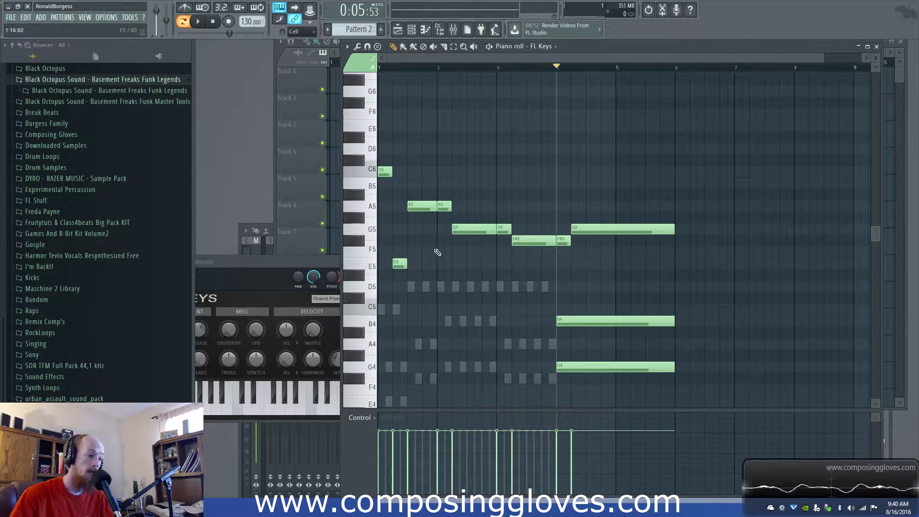
scroll(597, 242, "down", 2)
scroll(441, 271, "up", 3)
scroll(553, 260, "down", 3)
left_click(453, 119)
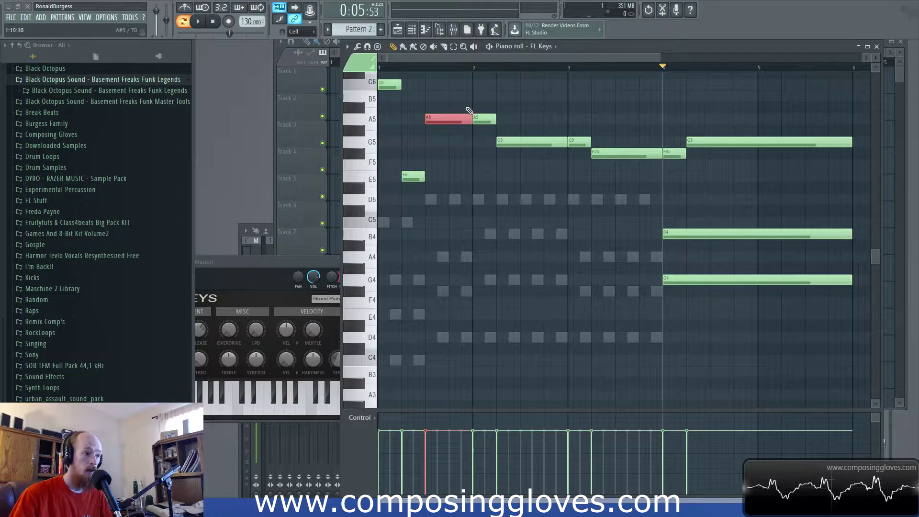
left_click(484, 119)
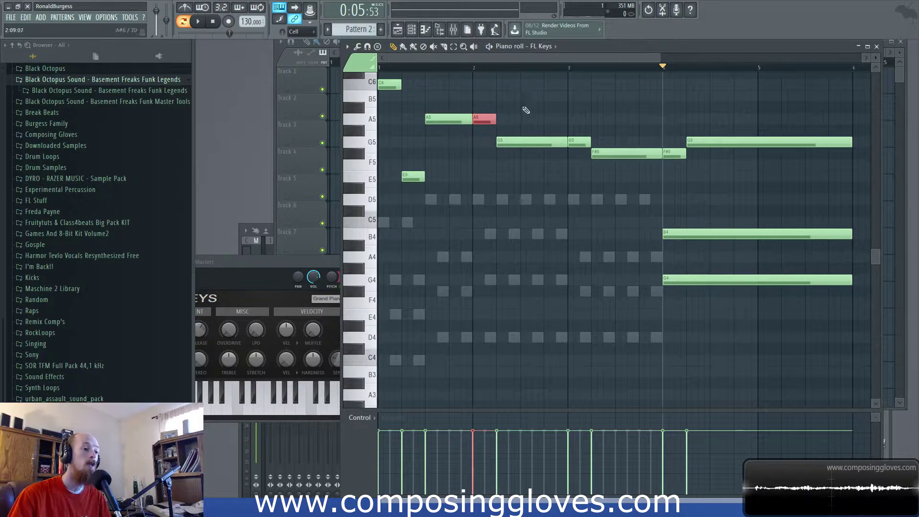
left_click(527, 143)
Step: Reset playback to the start, step through the A5 and G5 notes around bar 2, then play Pattern 2 and stop
left_click(380, 67)
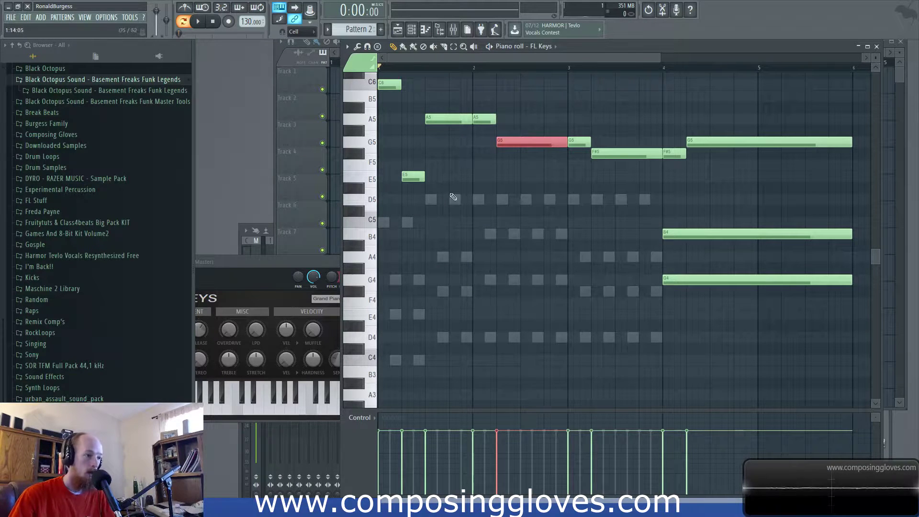
left_click_drag(454, 108, 457, 216)
left_click_drag(484, 95, 479, 163)
left_click(519, 143)
key("space")
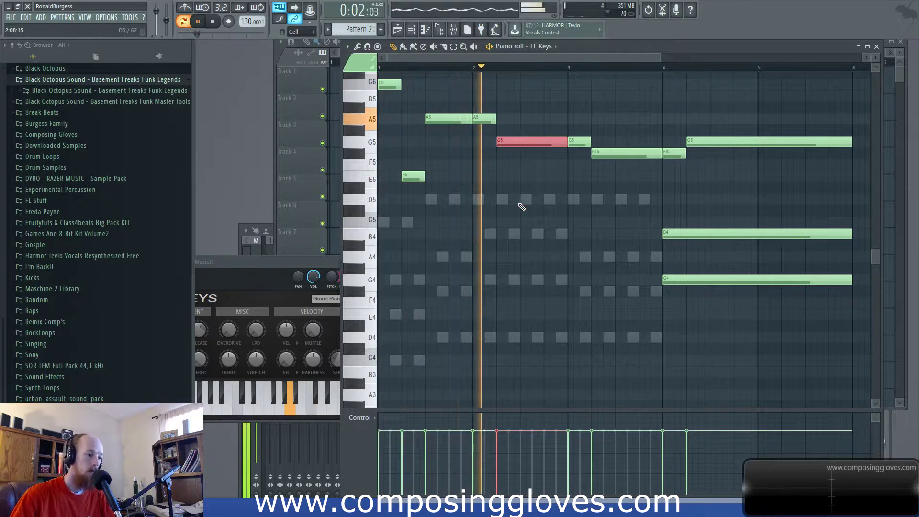
key("space")
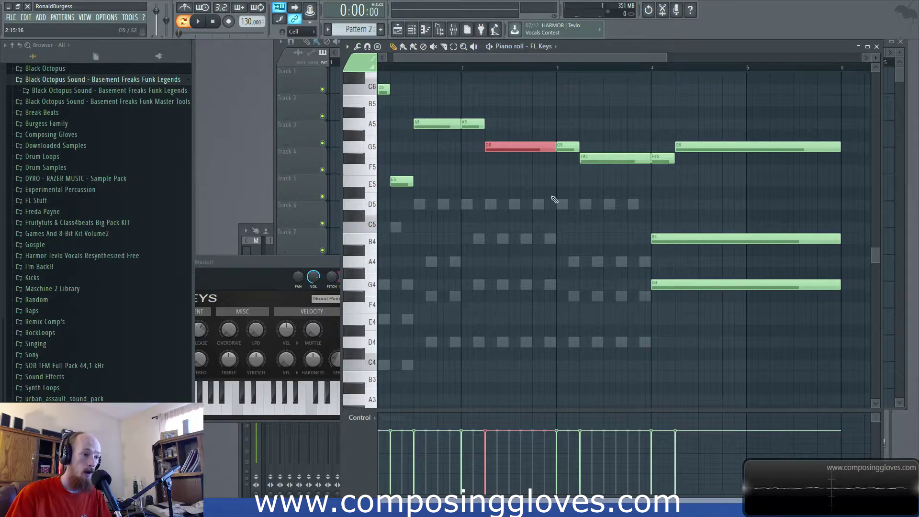
Step: Select the short G5 note at bar 3, the long F#5 after it and the surrounding melody notes, then clear the selection
left_click_drag(573, 108, 576, 173)
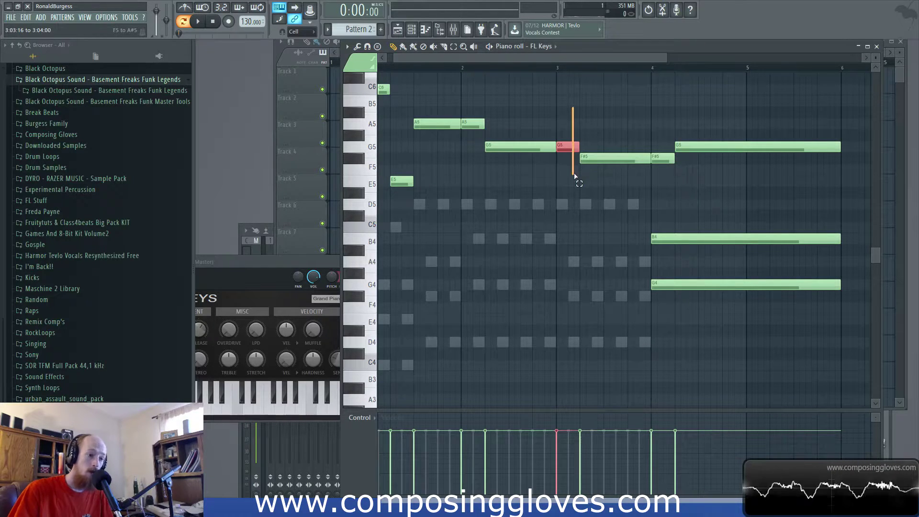
left_click_drag(603, 97, 598, 232)
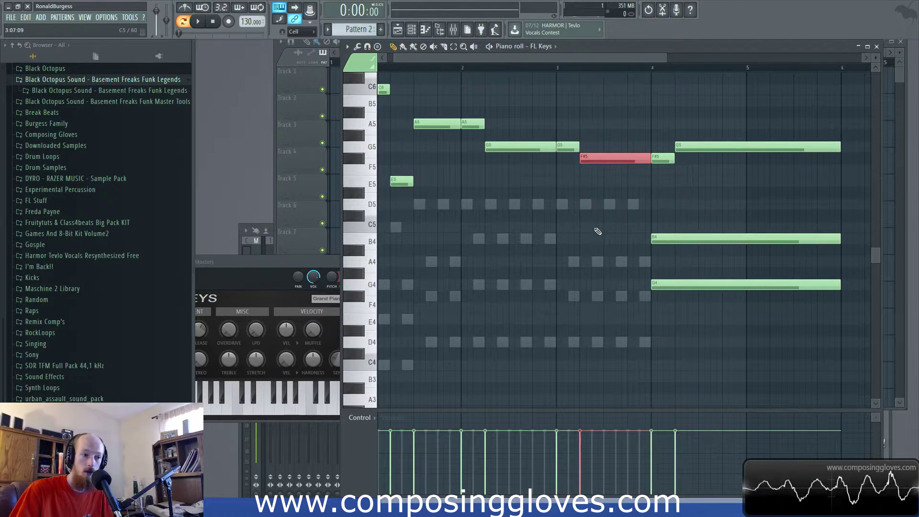
left_click_drag(432, 107, 636, 209)
left_click(624, 97)
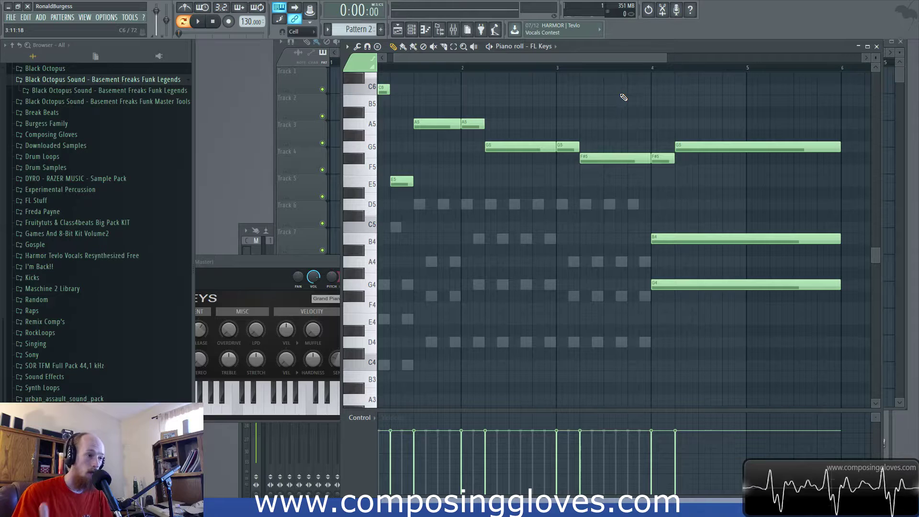
Step: Play Pattern 2 from the start through the held G5, B4 and G4 notes after bar 4, then stop playback
scroll(408, 88, "left", 1)
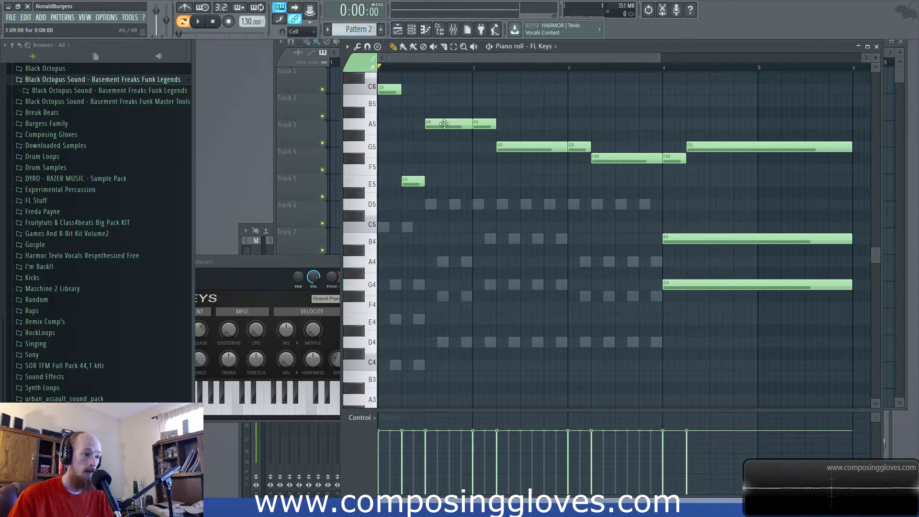
scroll(458, 176, "up", 2)
scroll(477, 203, "down", 1)
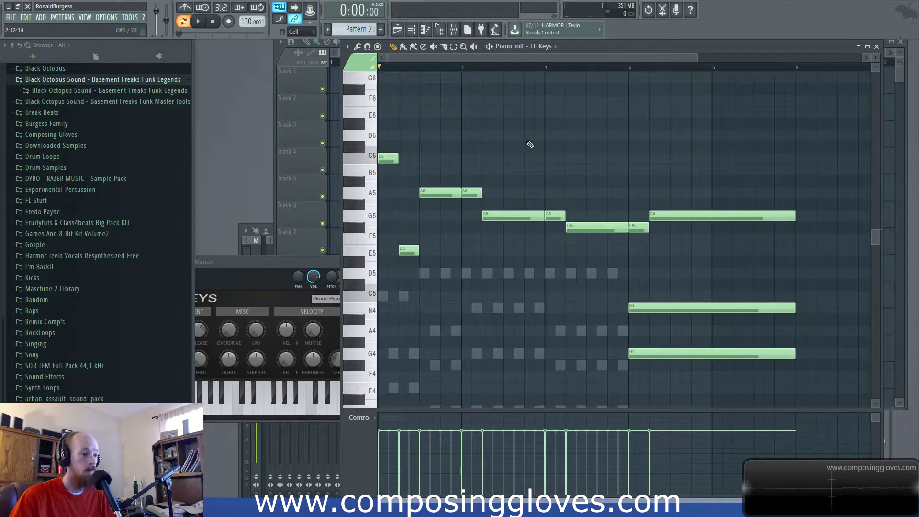
key("space")
scroll(530, 242, "up", 1)
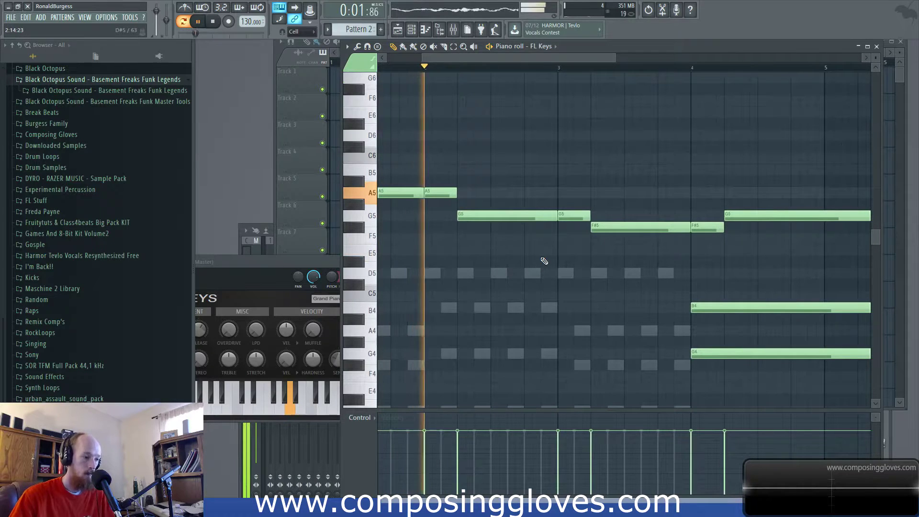
left_click_drag(558, 262, 423, 220)
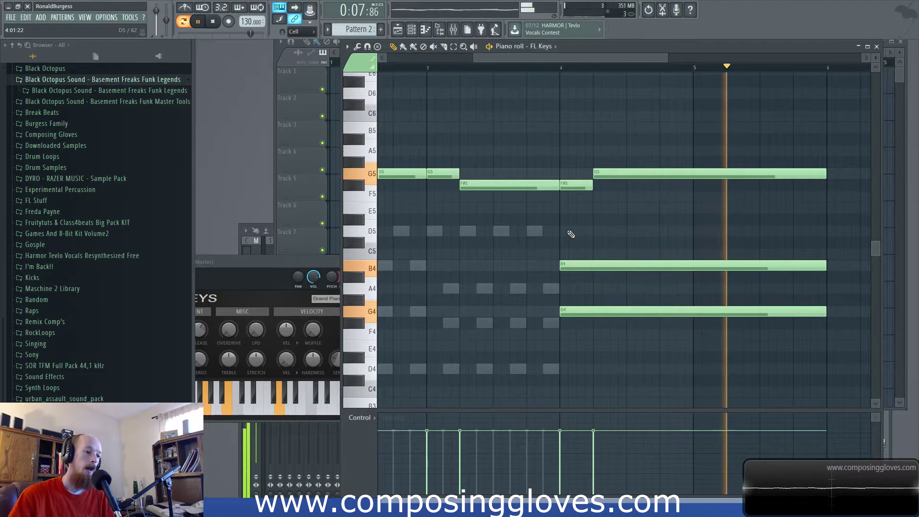
key("space")
Step: Select the long G5 note in bar 2, then the long F#5 note in bar 3, comparing each with its chord
left_click_drag(497, 231, 672, 258)
left_click_drag(552, 175, 555, 241, "ctrl")
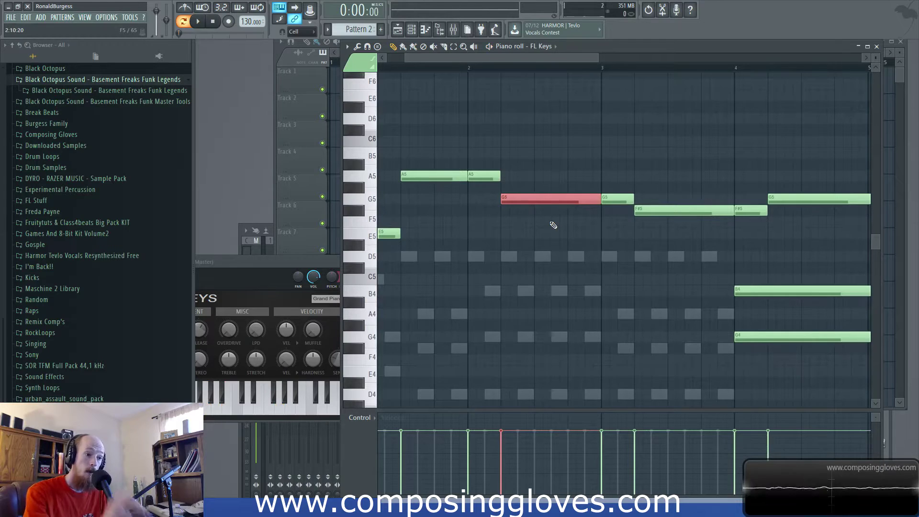
left_click_drag(606, 192, 697, 224, "ctrl")
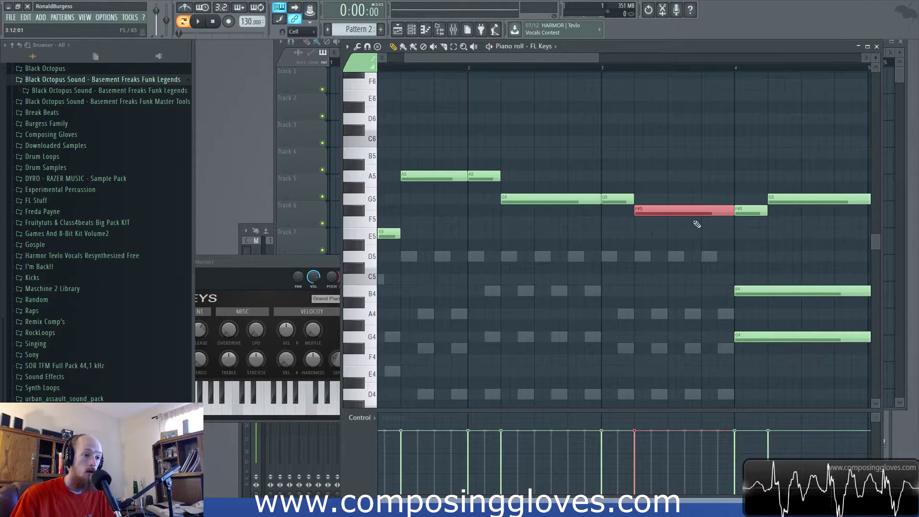
scroll(814, 241, "right", 2)
left_click(700, 213)
left_click(659, 211)
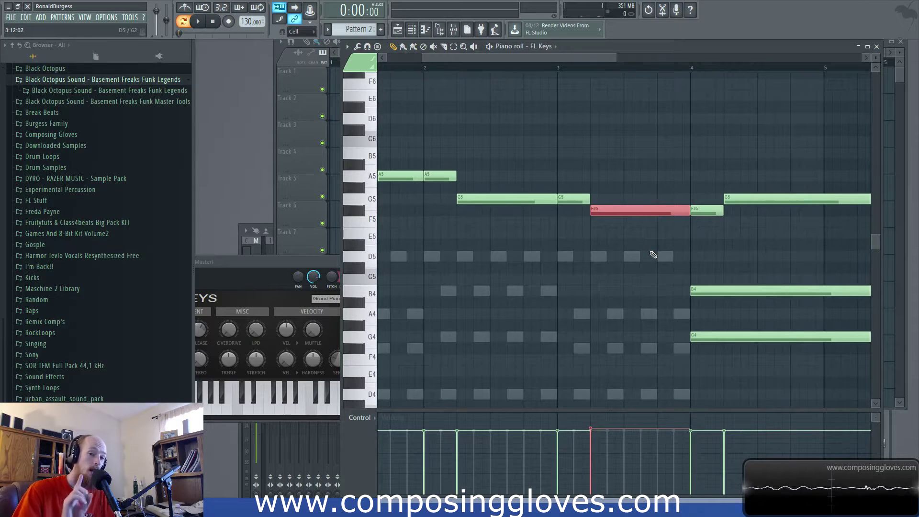
Step: Select the A4, F#4 and D4 chord notes before bar 4 in FL Keys #2, then return to the FL Keys melody
right_click(636, 257)
right_click(636, 257)
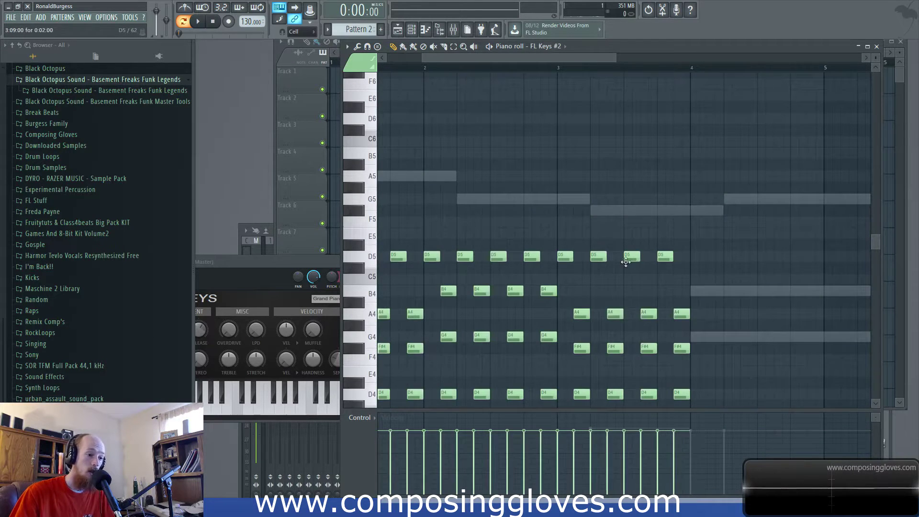
left_click_drag(602, 288, 689, 406)
double_click(635, 172)
Step: Check the short F#5 note at bar 4, then select the final long G5 note that follows it
left_click(706, 169)
left_click(738, 158)
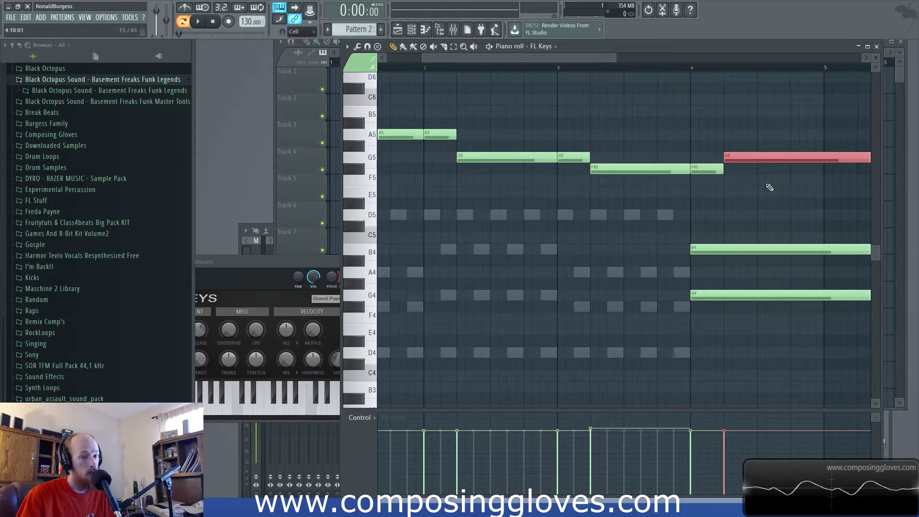
scroll(760, 189, "down", 5)
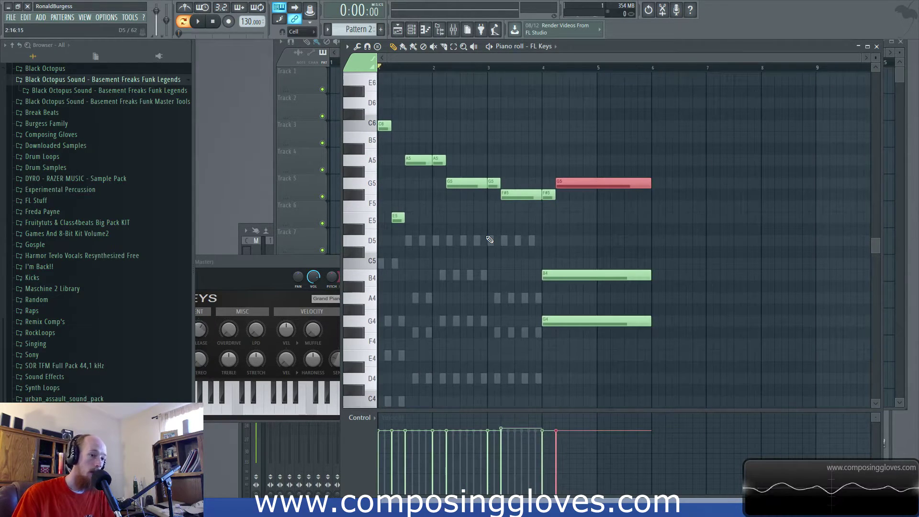